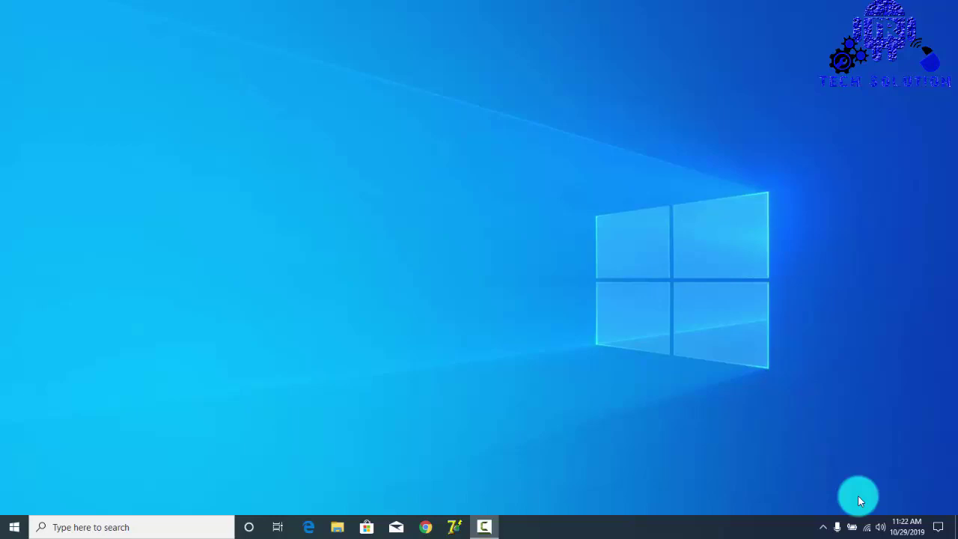
right_click(342, 216)
left_click(374, 249)
right_click(374, 133)
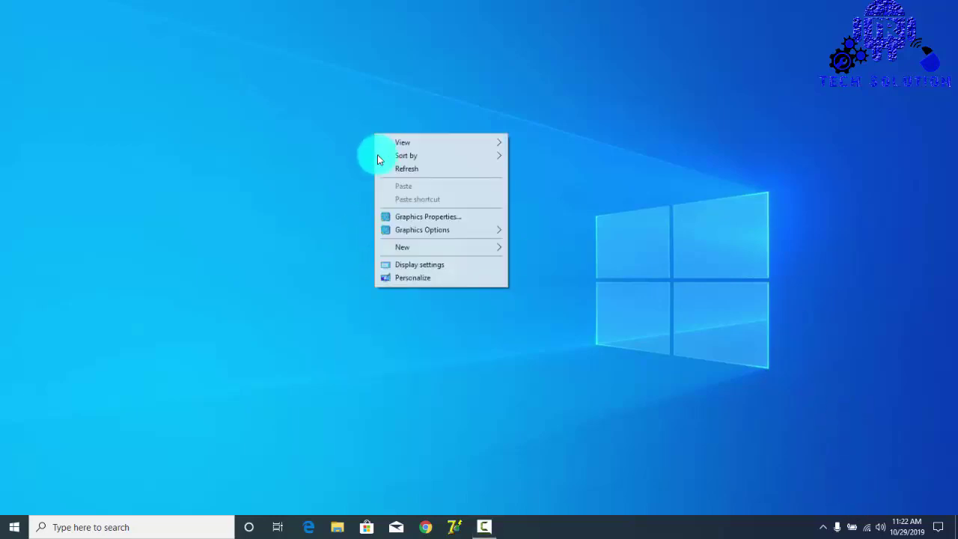
left_click(382, 172)
right_click(382, 173)
left_click(394, 206)
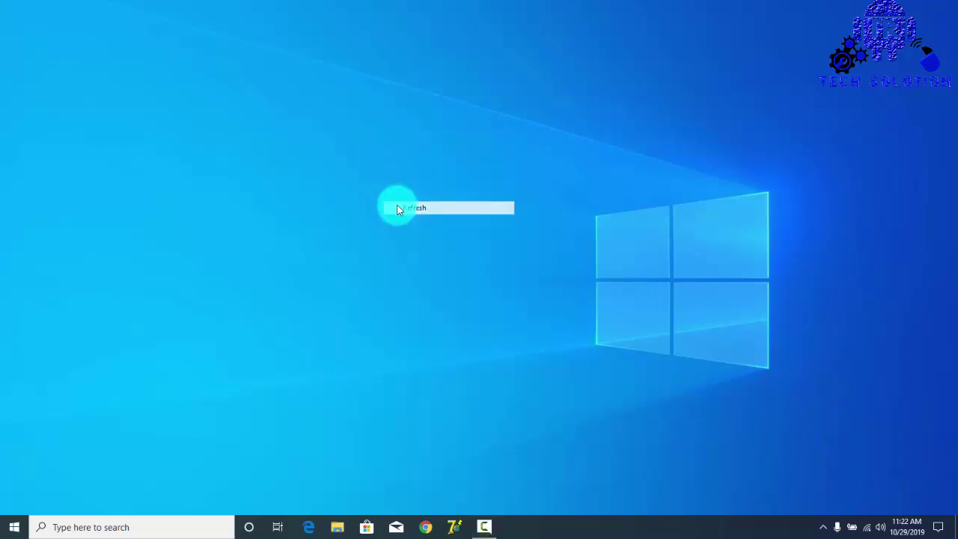
right_click(398, 207)
left_click(408, 240)
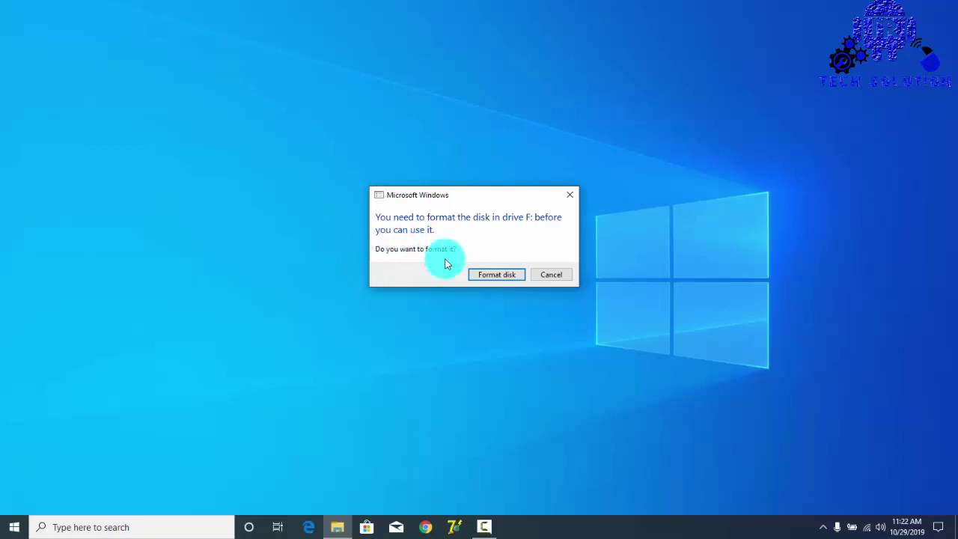
Try to quick-format USB drive F: as FAT32 with an allocation unit size of 8192 bytes
left_click(492, 275)
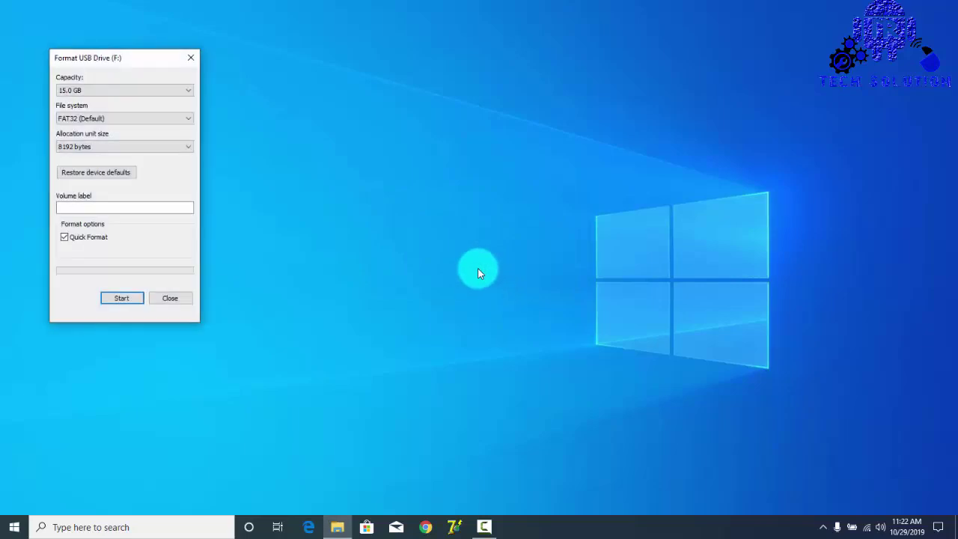
left_click_drag(112, 64, 408, 107)
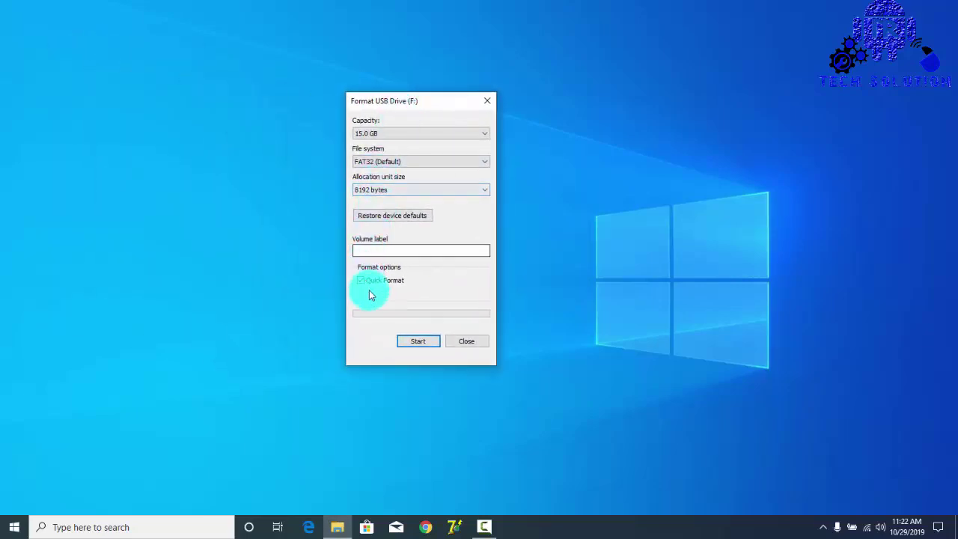
left_click(416, 342)
left_click(499, 264)
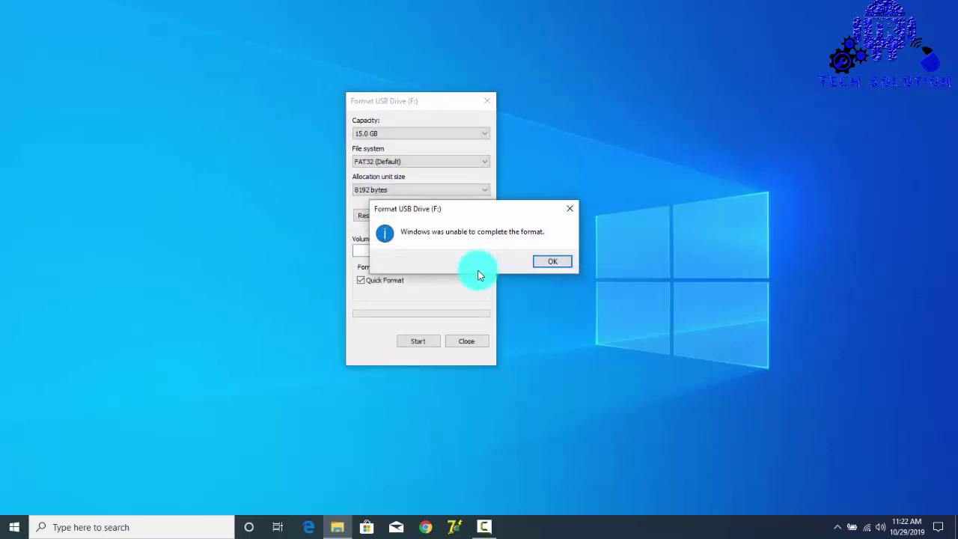
left_click_drag(490, 215, 623, 202)
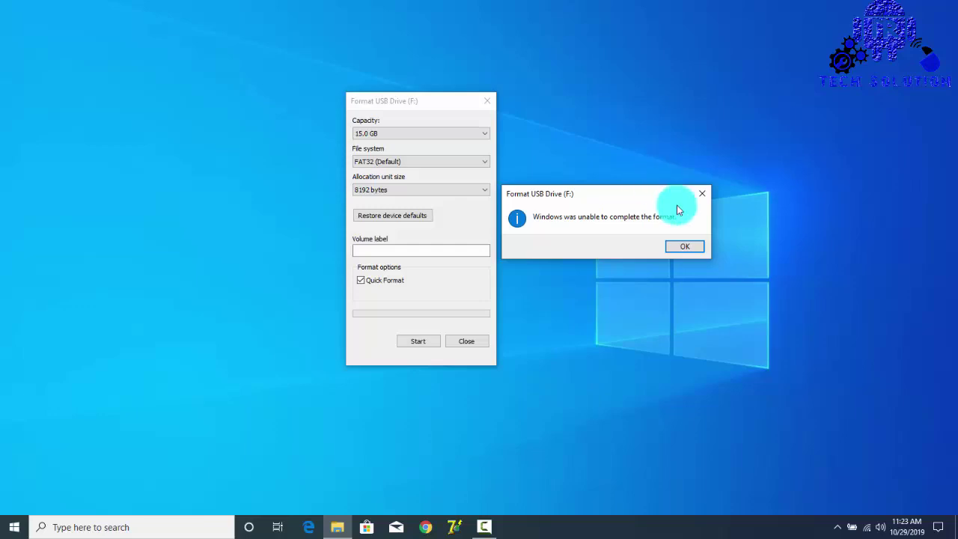
left_click(684, 246)
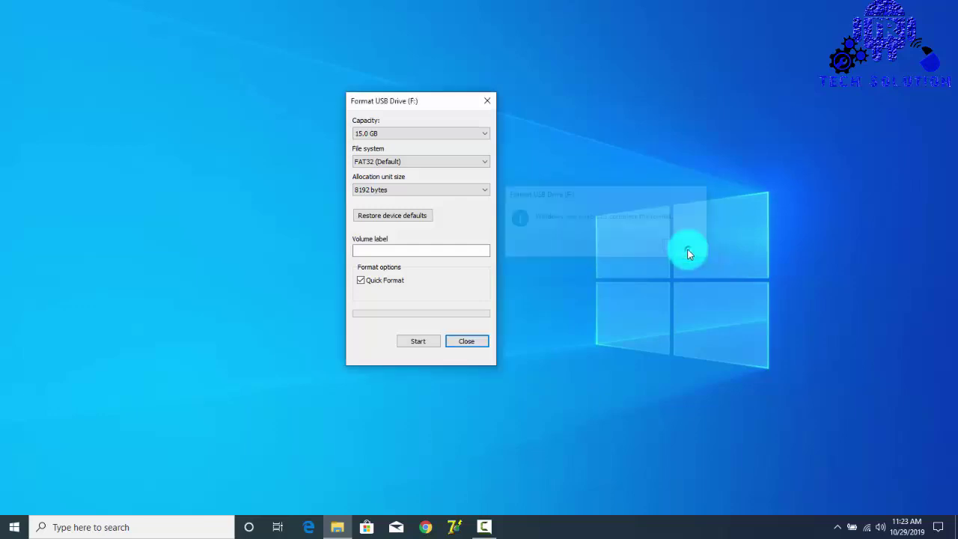
left_click(468, 342)
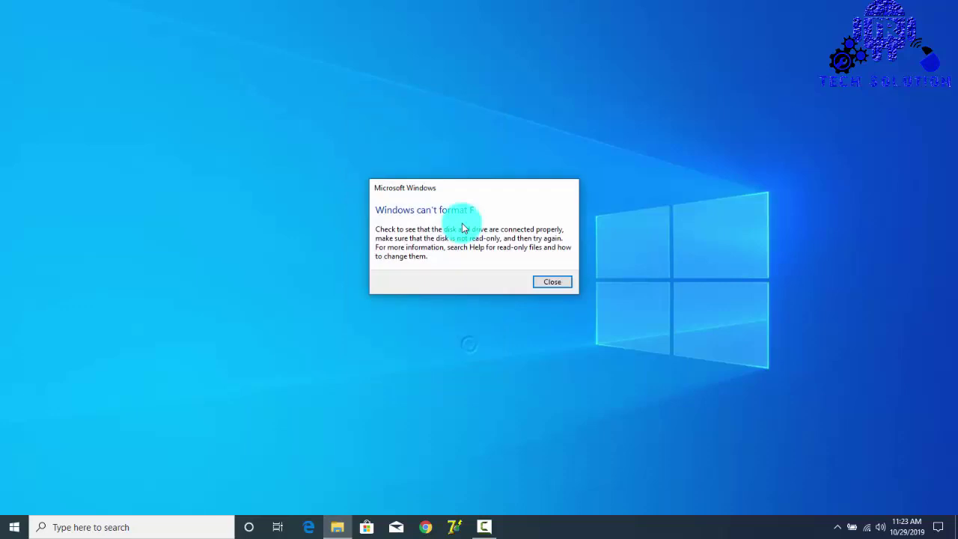
left_click(554, 281)
right_click(551, 205)
left_click(575, 242)
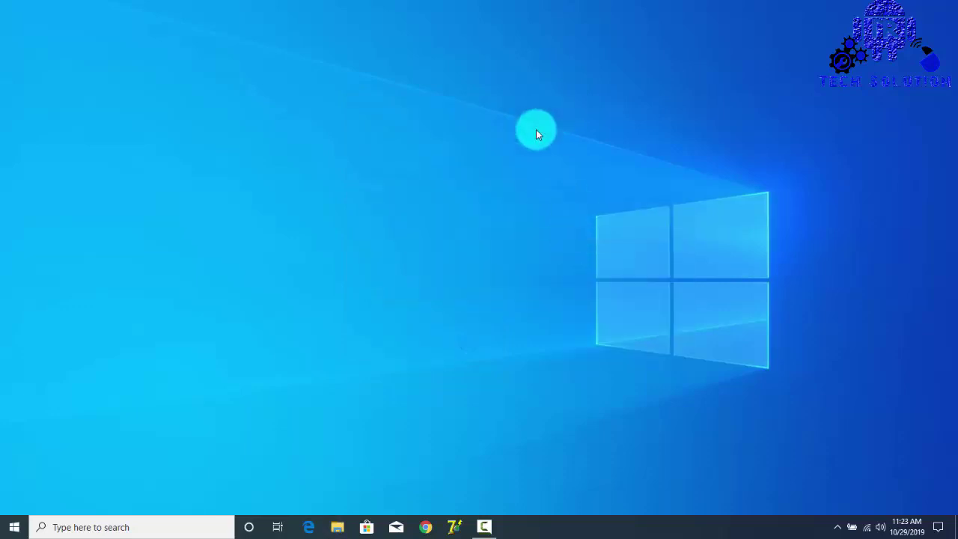
Launch Active@ File Recovery from the installed Active@ File Recovery Professional programs
left_click(10, 525)
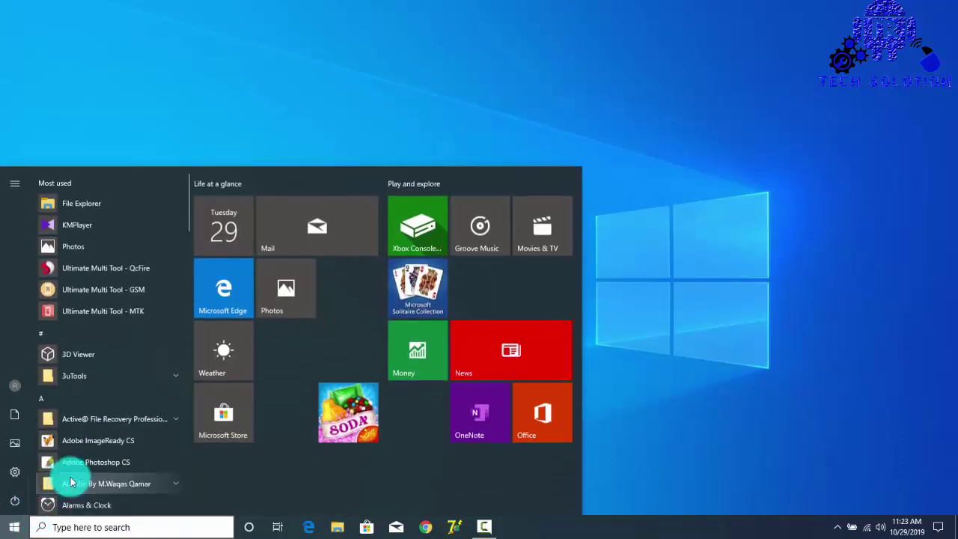
left_click(124, 423)
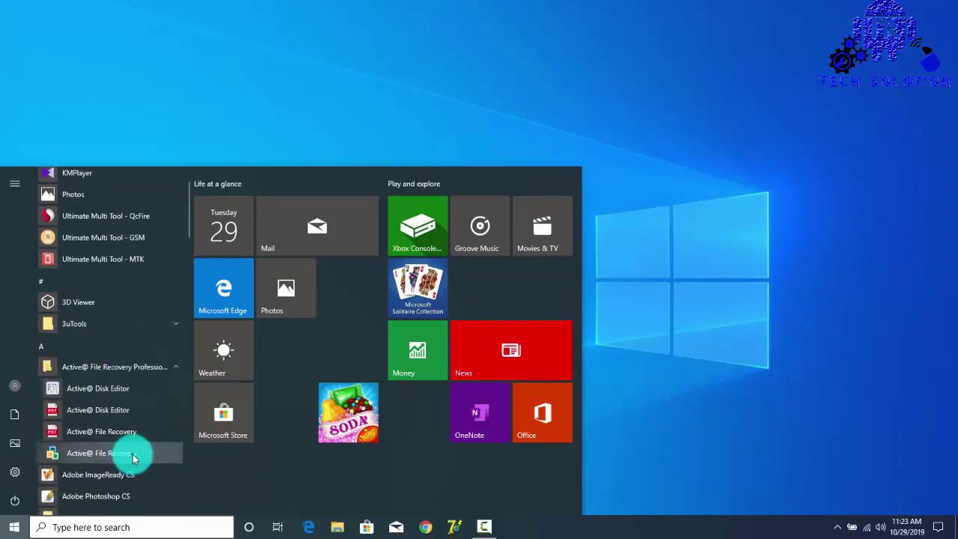
left_click(135, 458)
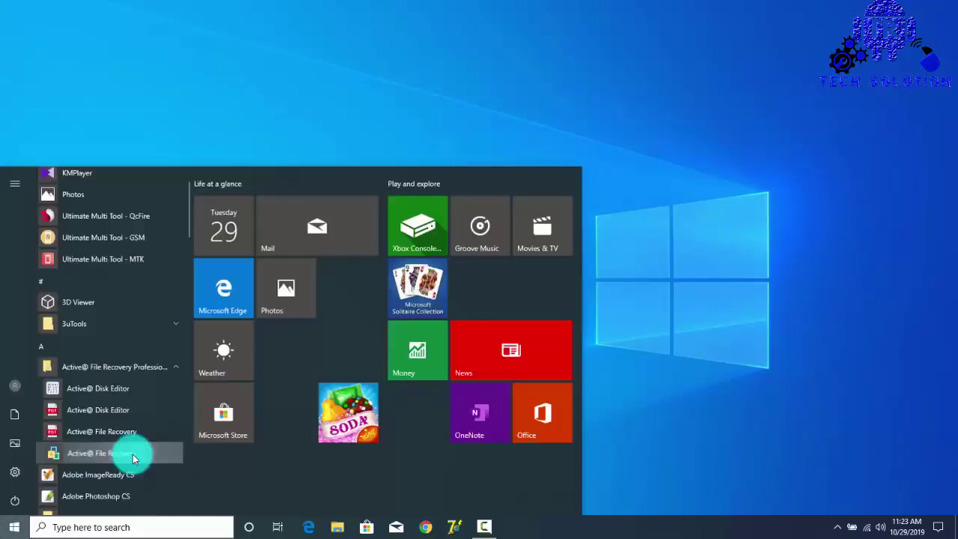
left_click(134, 458)
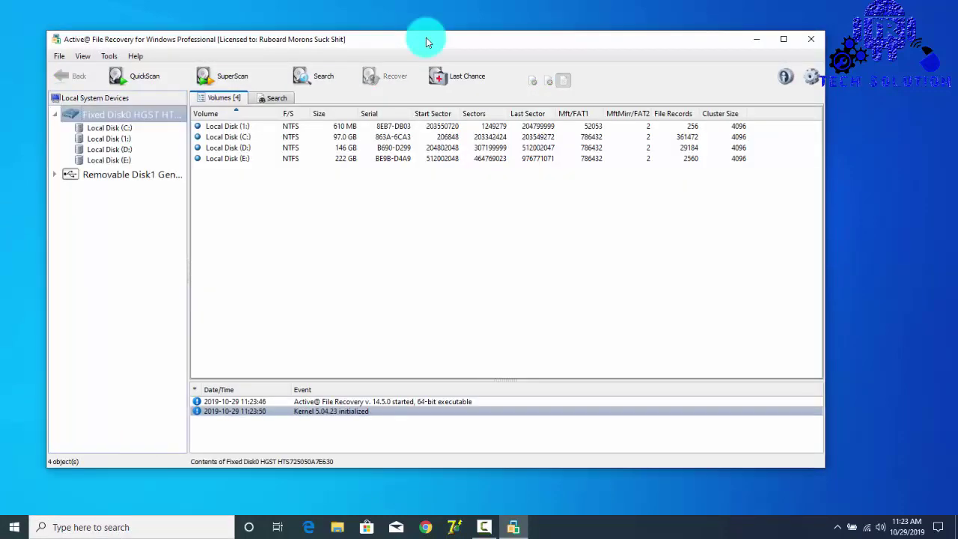
Open the SuperScan options for Local Disk (F:) on the removable Generic Mass-Storage USB device
left_click_drag(426, 38, 501, 39)
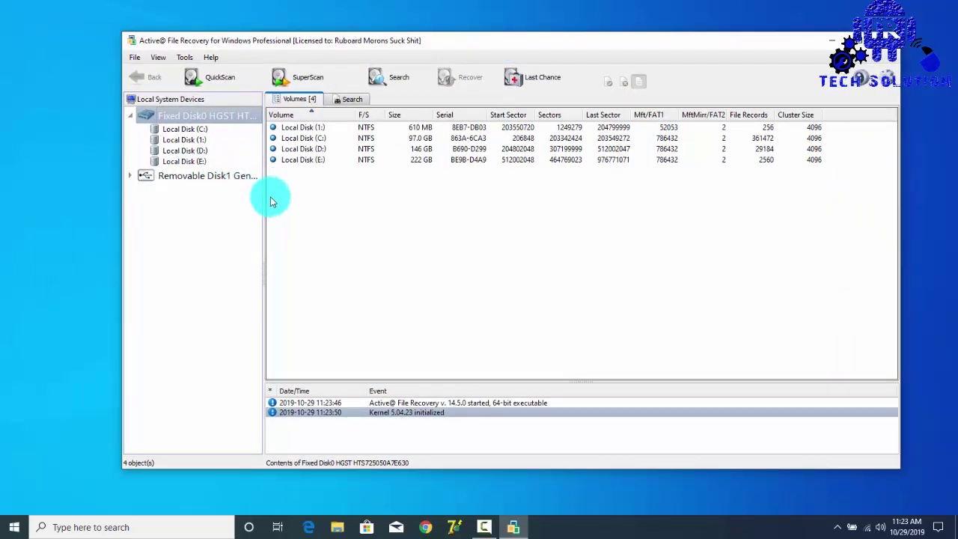
left_click_drag(271, 195, 353, 194)
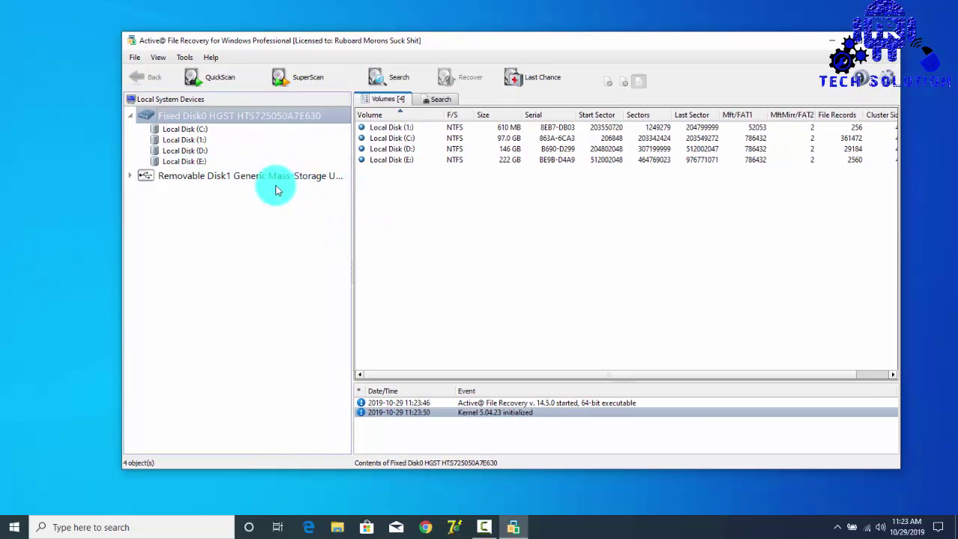
left_click(250, 180)
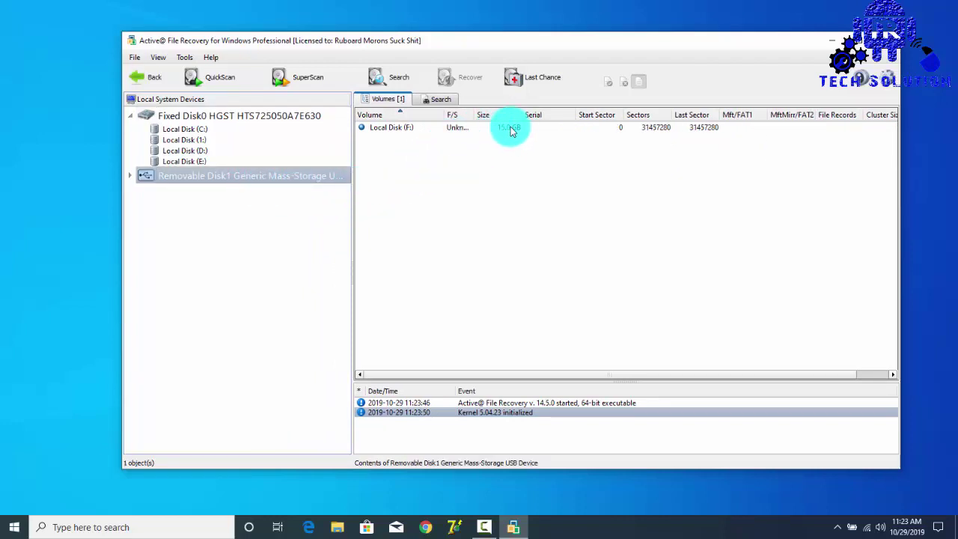
left_click_drag(477, 114, 518, 114)
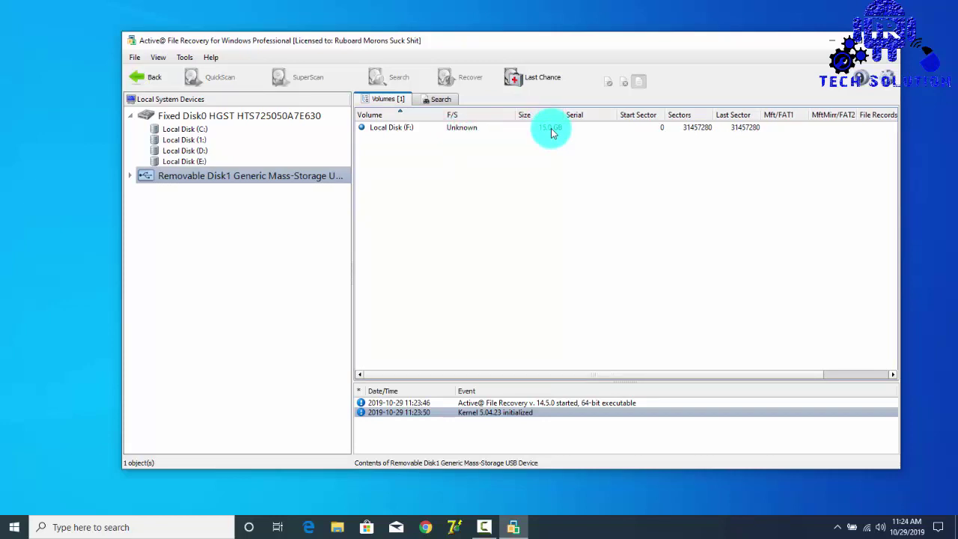
left_click(551, 132)
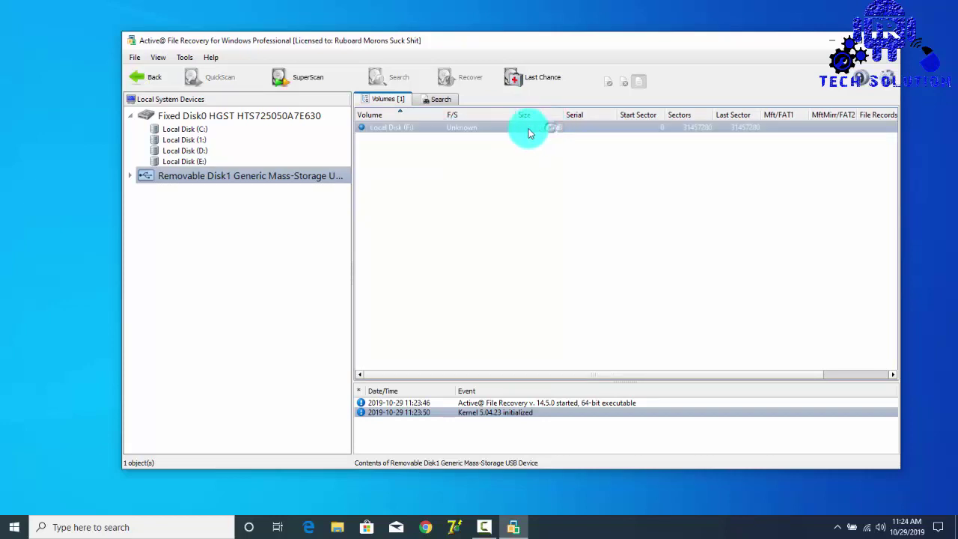
left_click(301, 78)
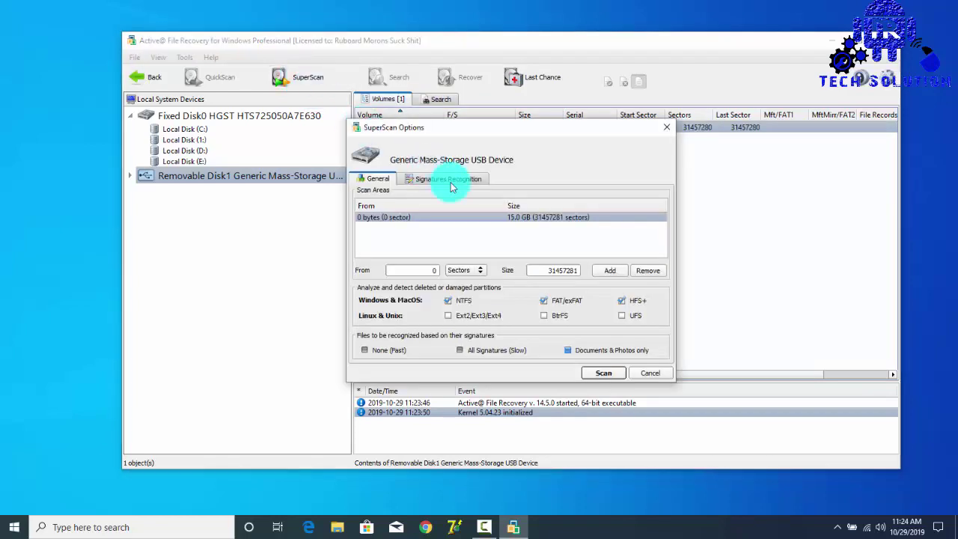
Run the SuperScan with only the JPEG image file (*.jpg) signature under Photos & Images selected
left_click(458, 178)
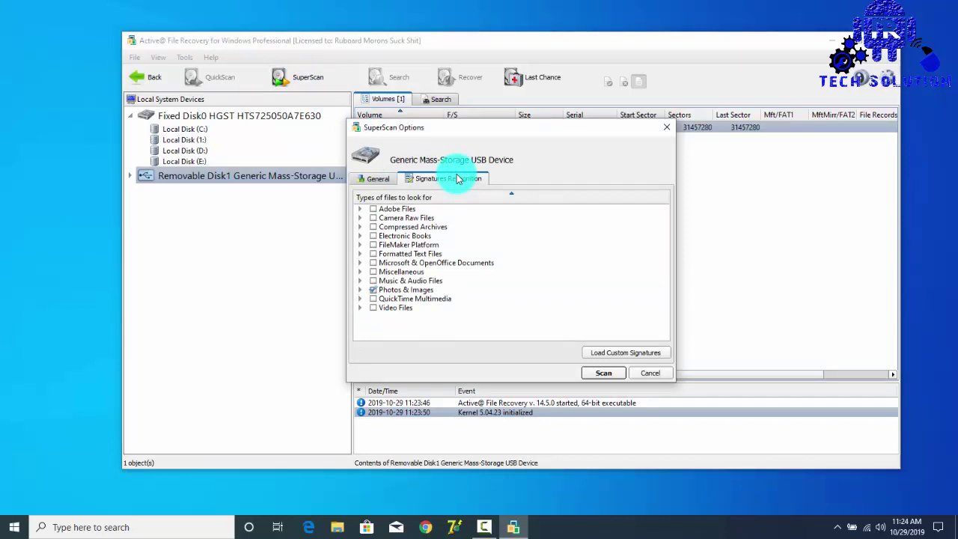
left_click(374, 291)
left_click(374, 291)
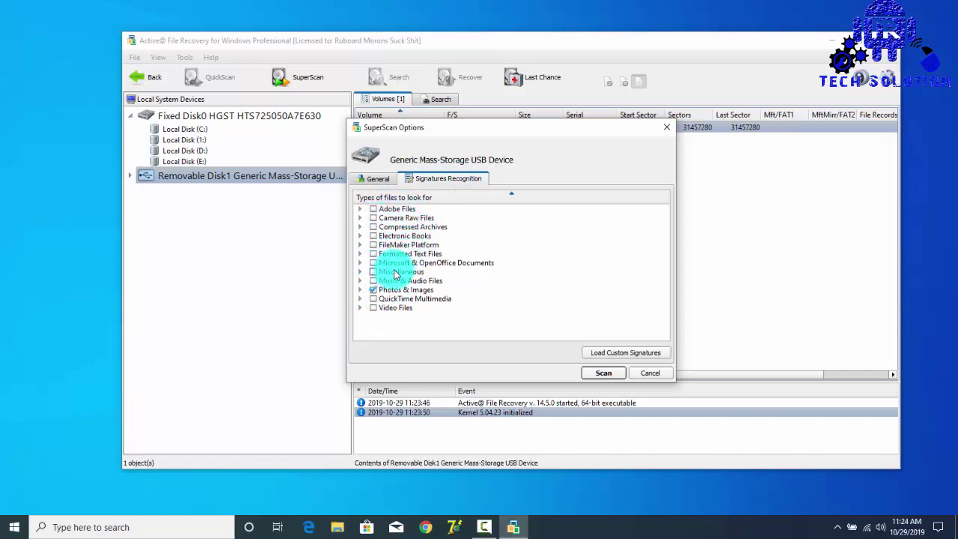
left_click(361, 292)
left_click_drag(669, 271, 665, 309)
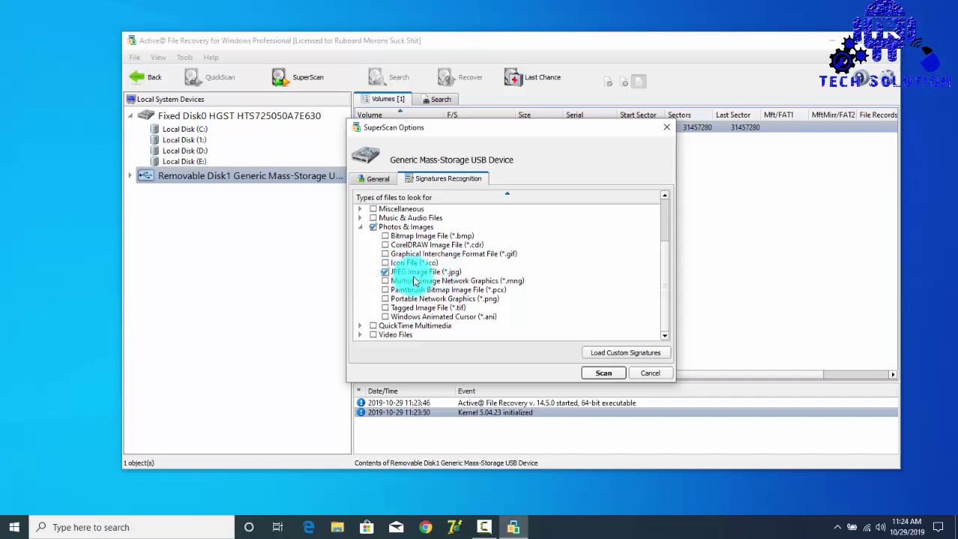
left_click(385, 272)
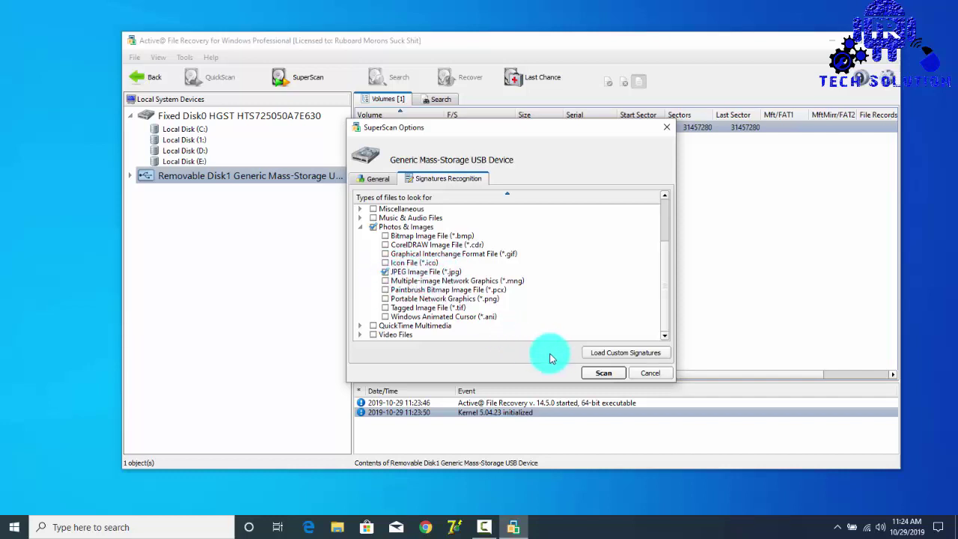
left_click(603, 373)
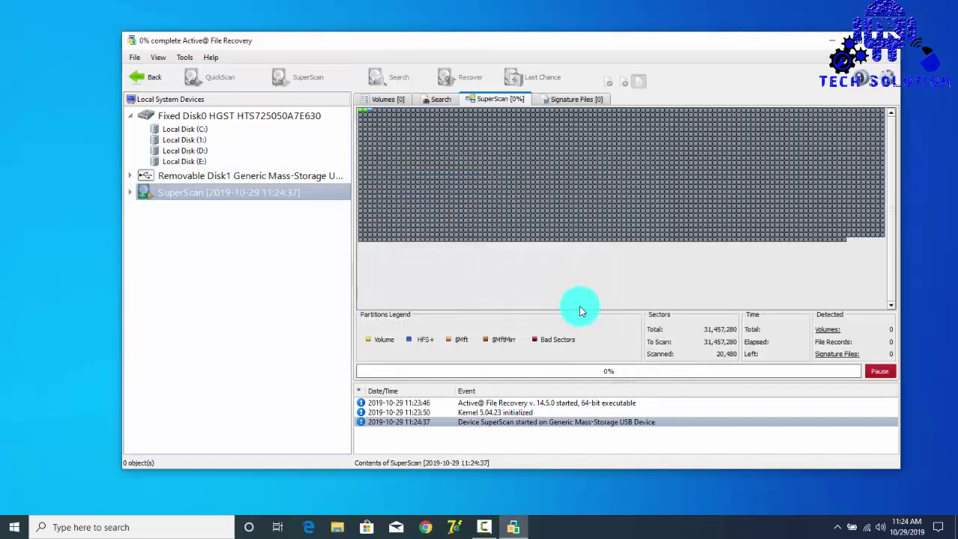
Examine the signature files detected so far and the progress of the running SuperScan
left_click(573, 103)
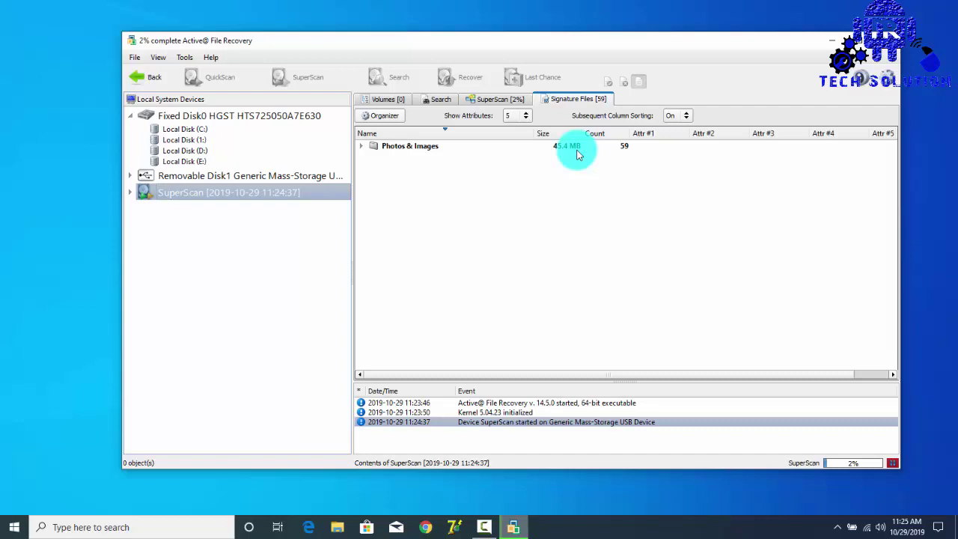
right_click(43, 203)
left_click(75, 237)
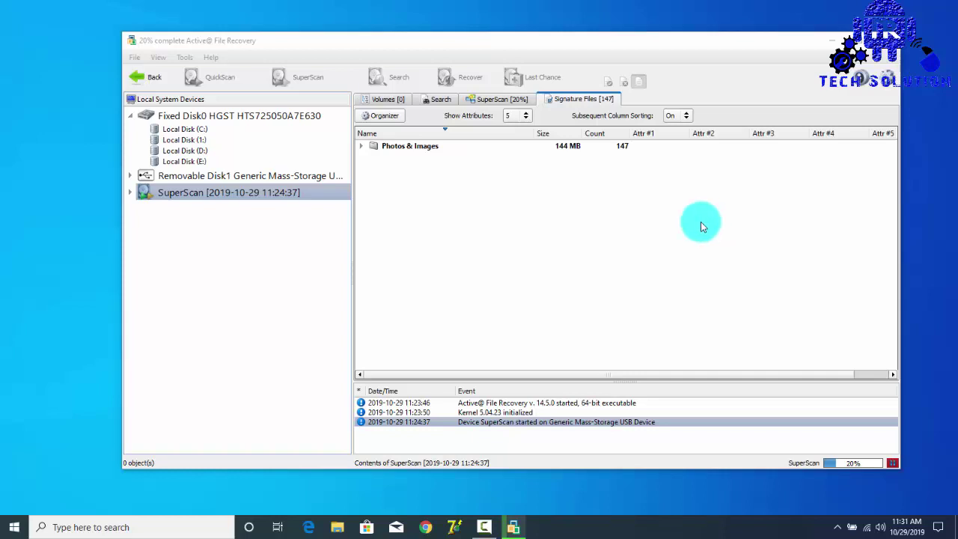
left_click(524, 98)
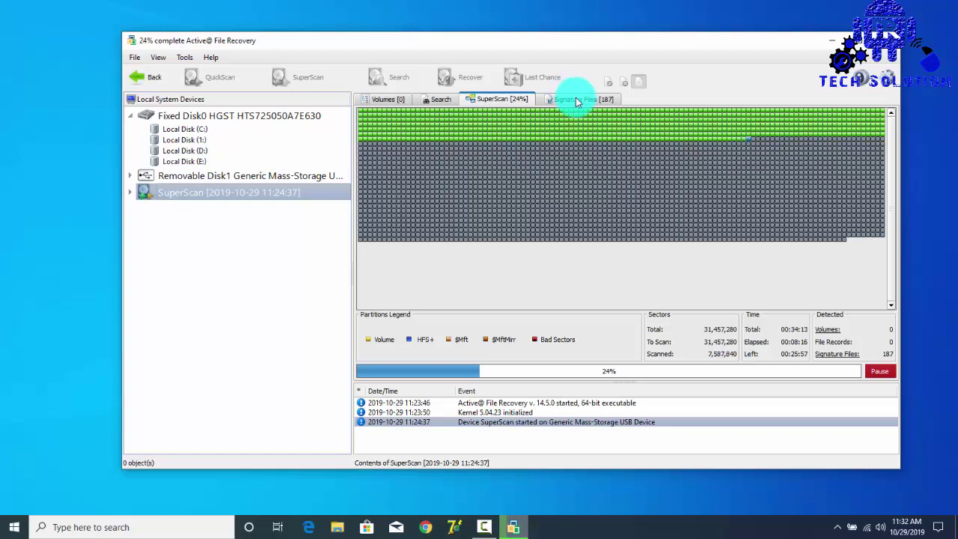
mouse_move(509, 203)
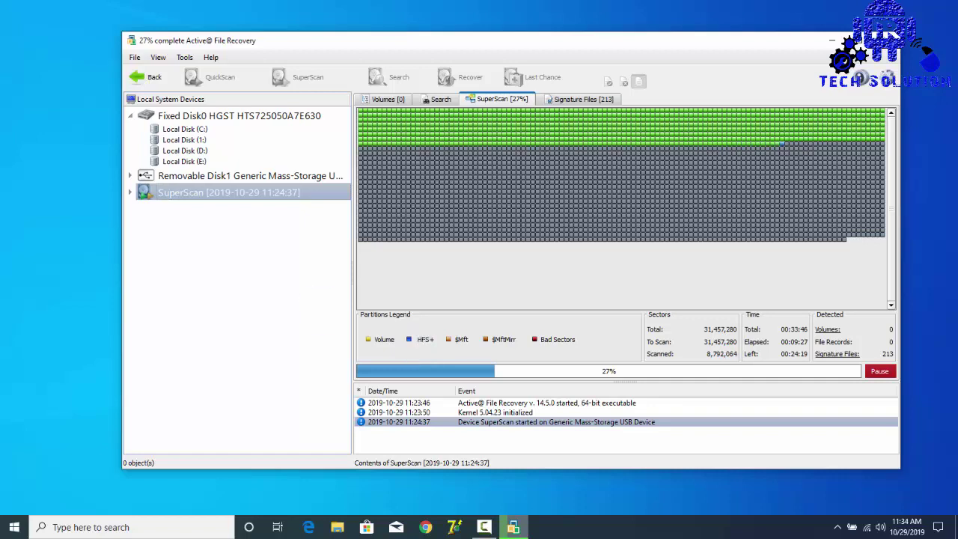
Create a new folder in D:\Recovery and choose it as the output folder for recovering the scanned Photos & Images files
left_click(573, 102)
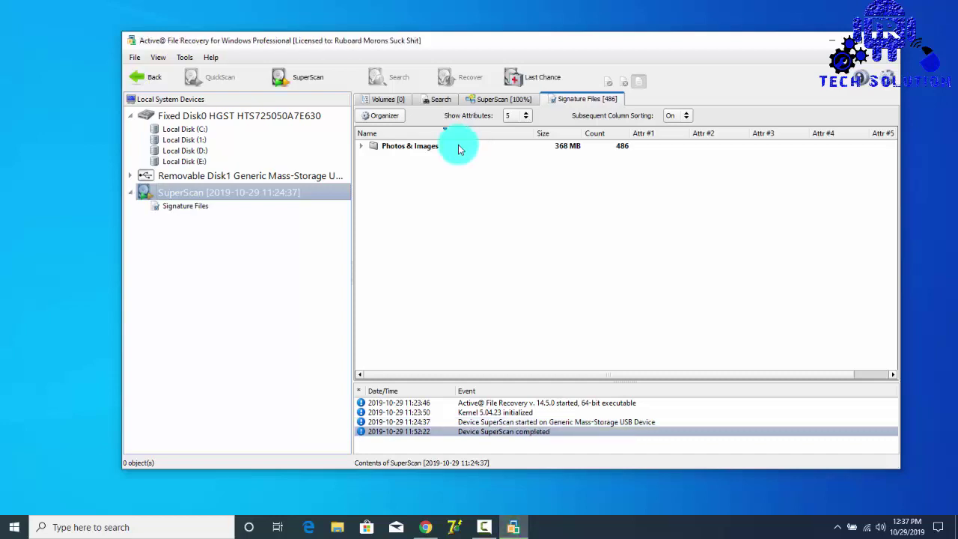
left_click(459, 145)
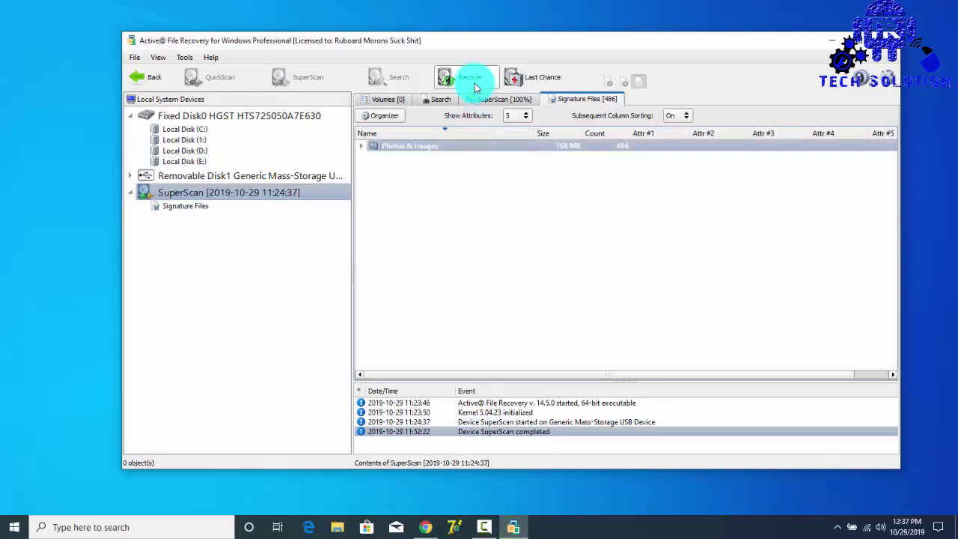
left_click(471, 79)
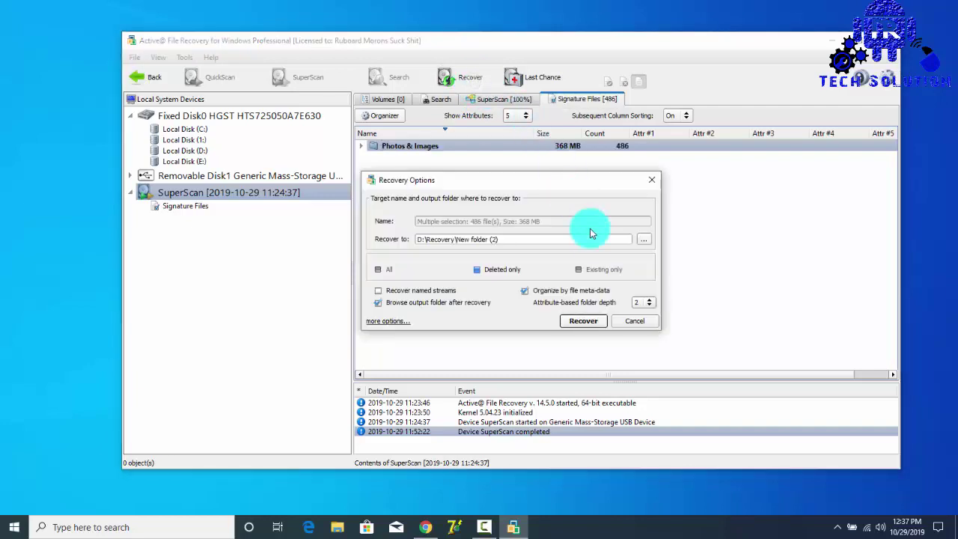
left_click(640, 240)
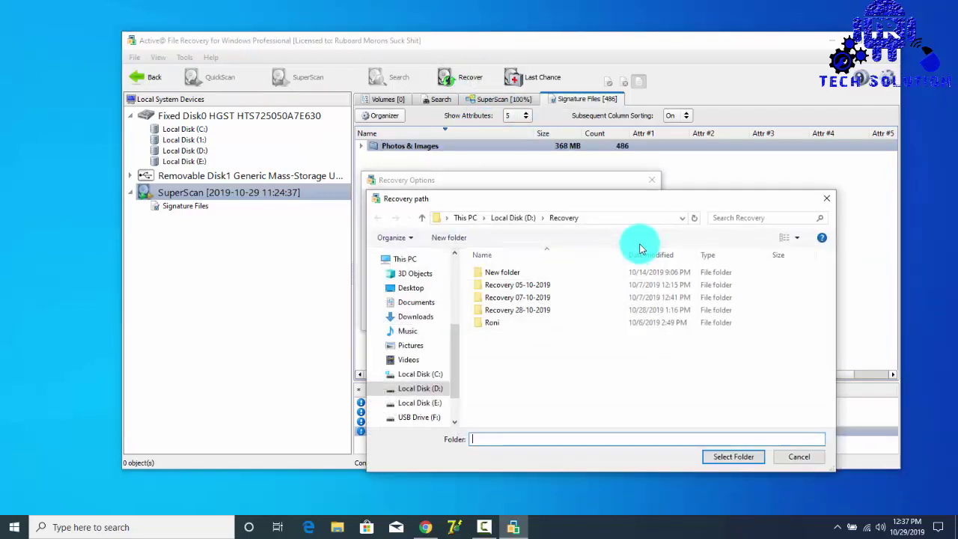
left_click(453, 238)
double_click(561, 285)
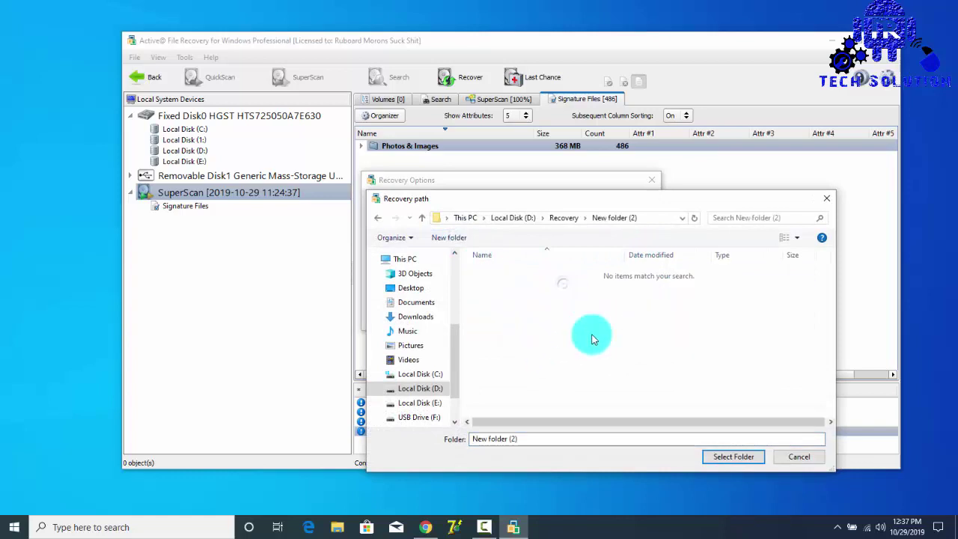
left_click(719, 456)
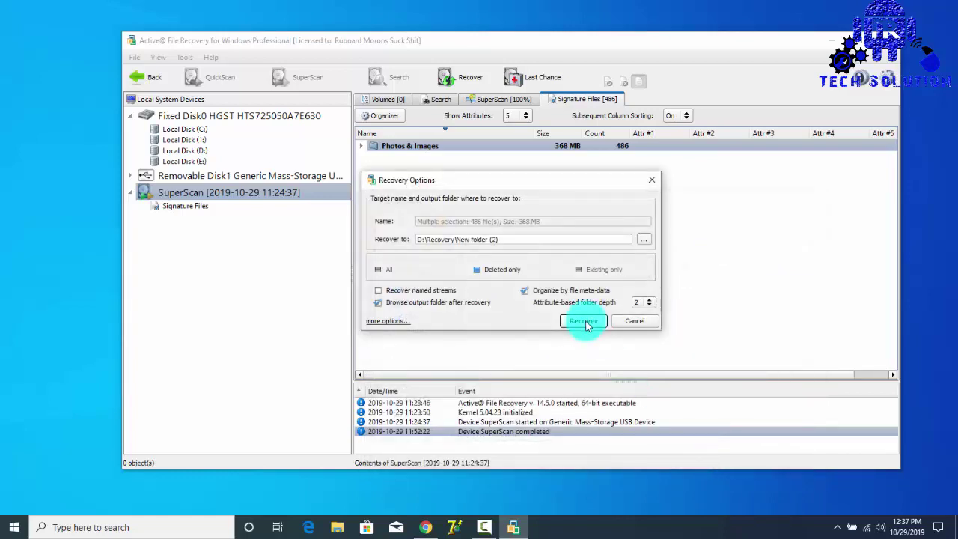
Recover the scanned files to D:\Recovery\New folder (2) and open the jpg folder inside the recovered Photos & Images folder
left_click(584, 323)
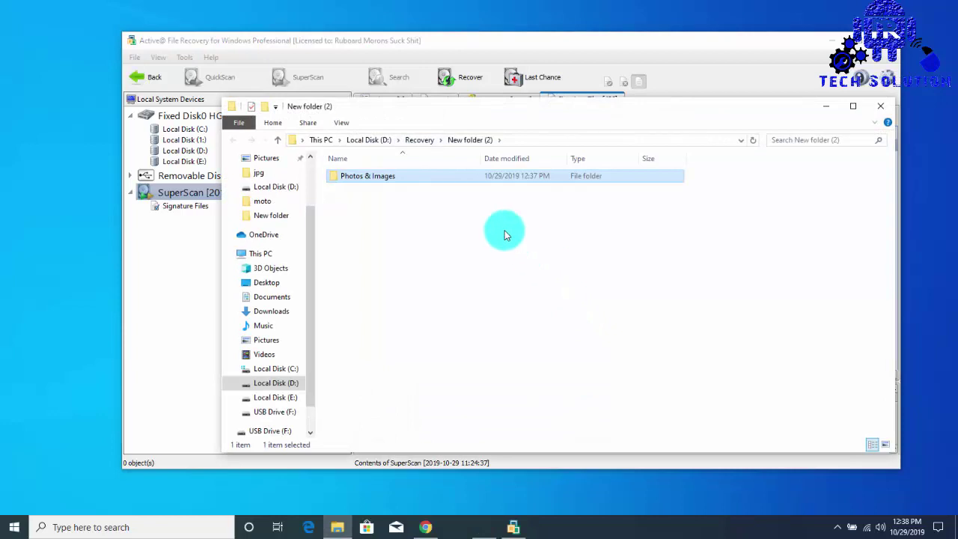
left_click(490, 179)
double_click(490, 179)
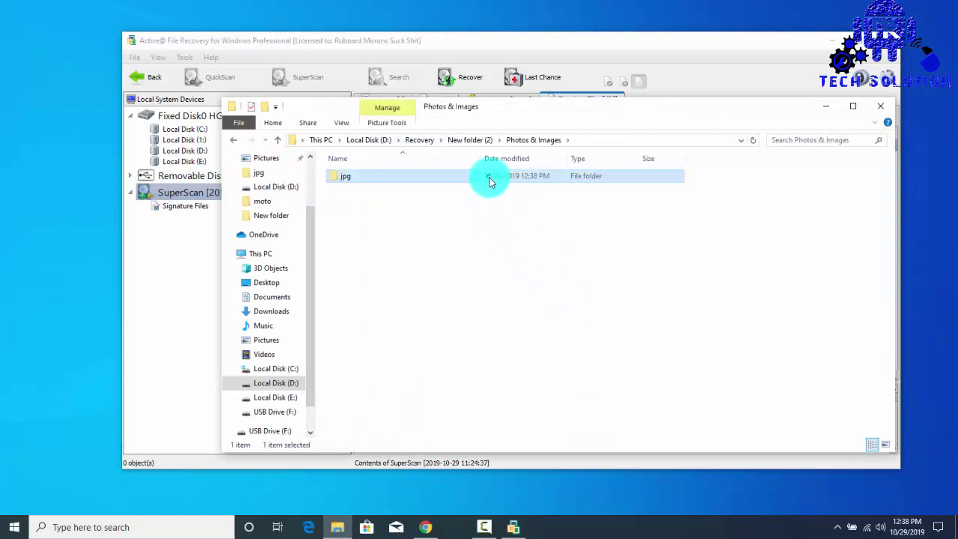
double_click(490, 180)
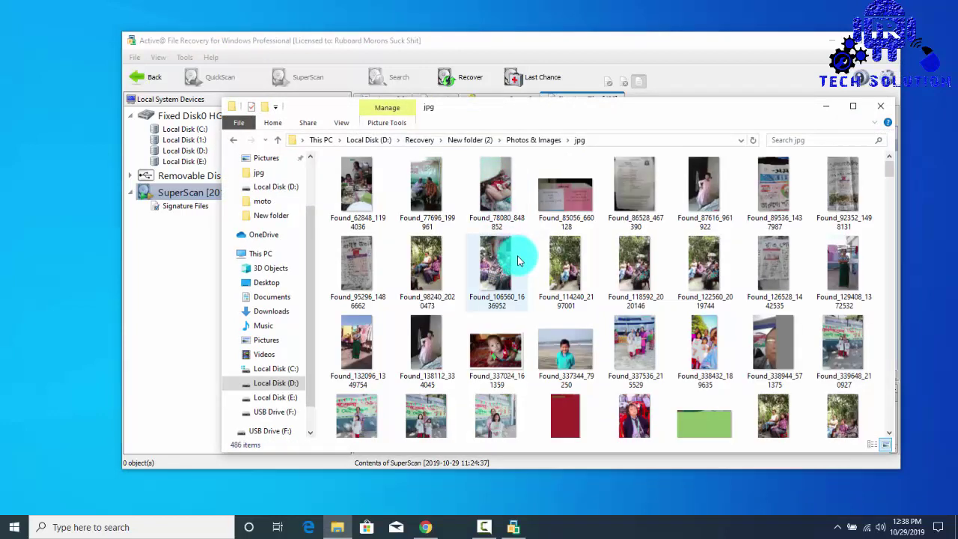
Look through the recovered JPEG thumbnails and view the photos from Found_62848_1194036.jpg through Found_86528_467390.jpg
scroll(513, 250, "down", 10)
scroll(519, 260, "down", 3)
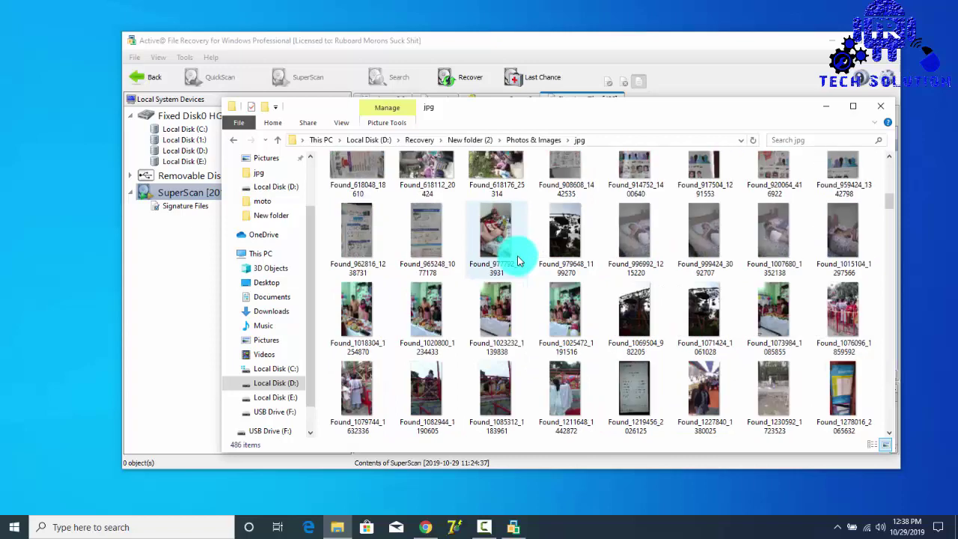
scroll(517, 261, "up", 5)
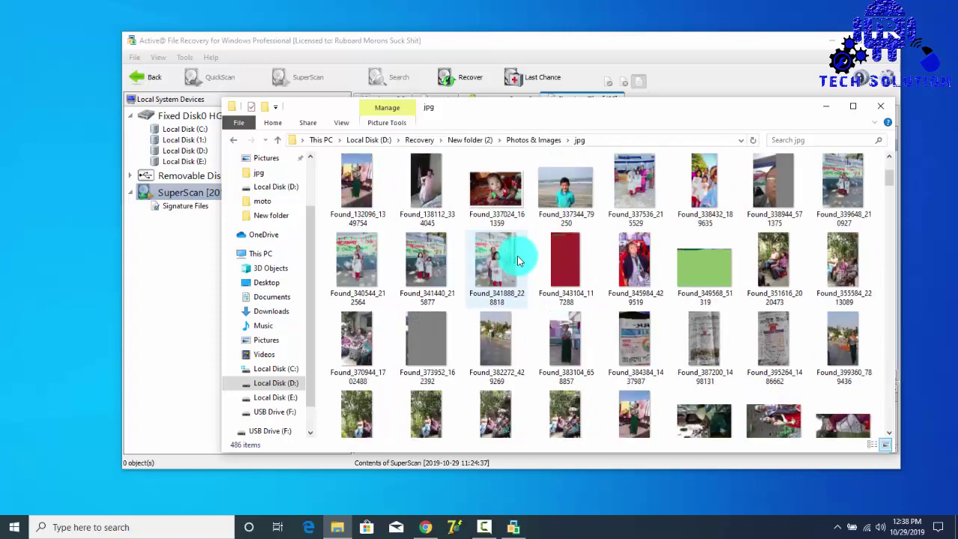
scroll(517, 255, "up", 2)
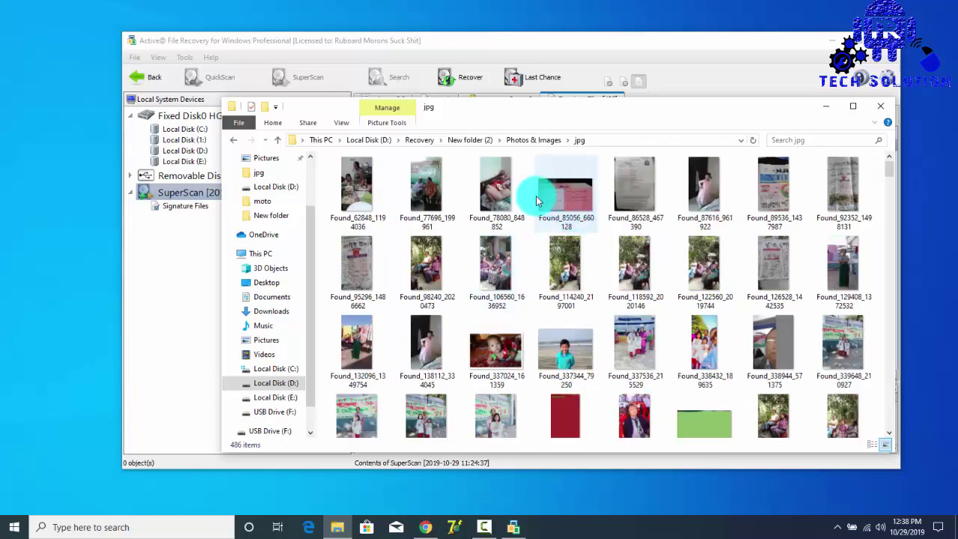
double_click(358, 194)
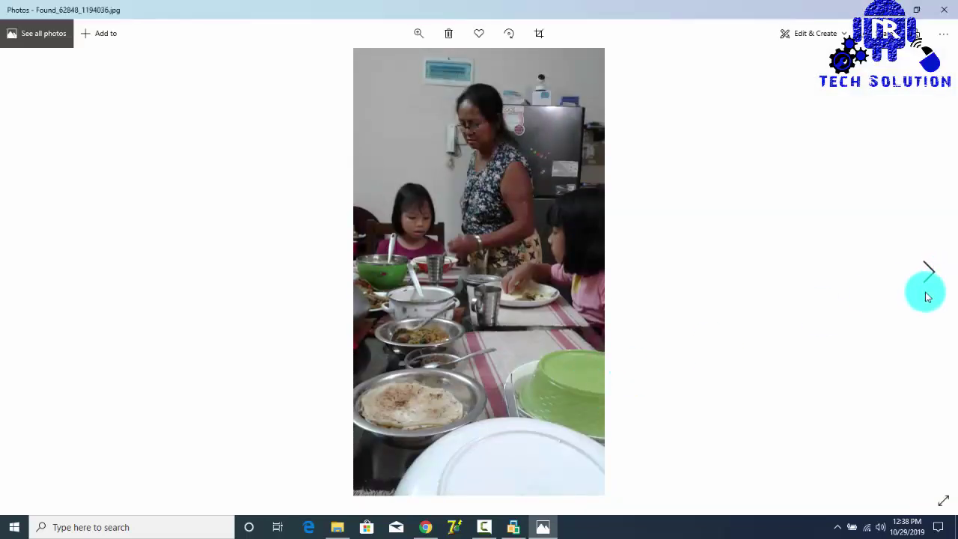
left_click(926, 296)
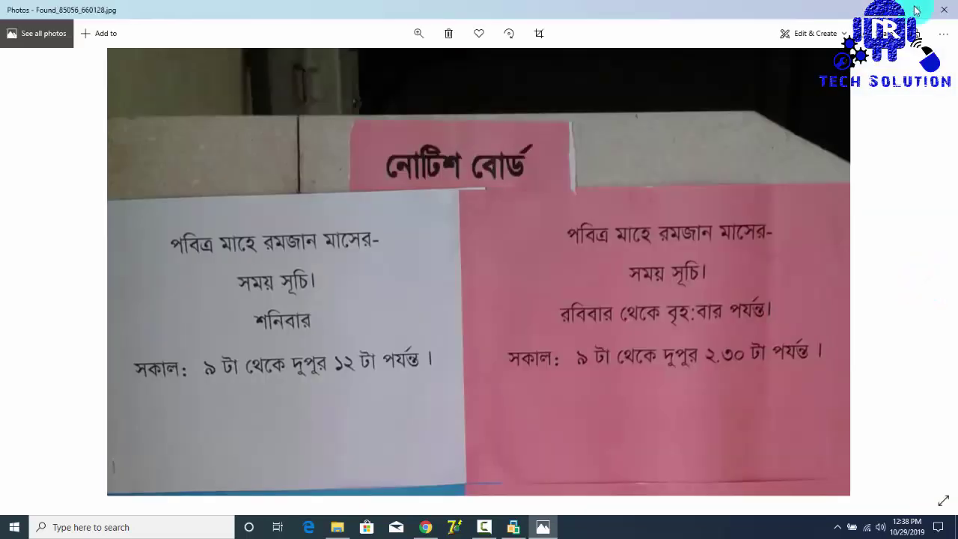
left_click(929, 269)
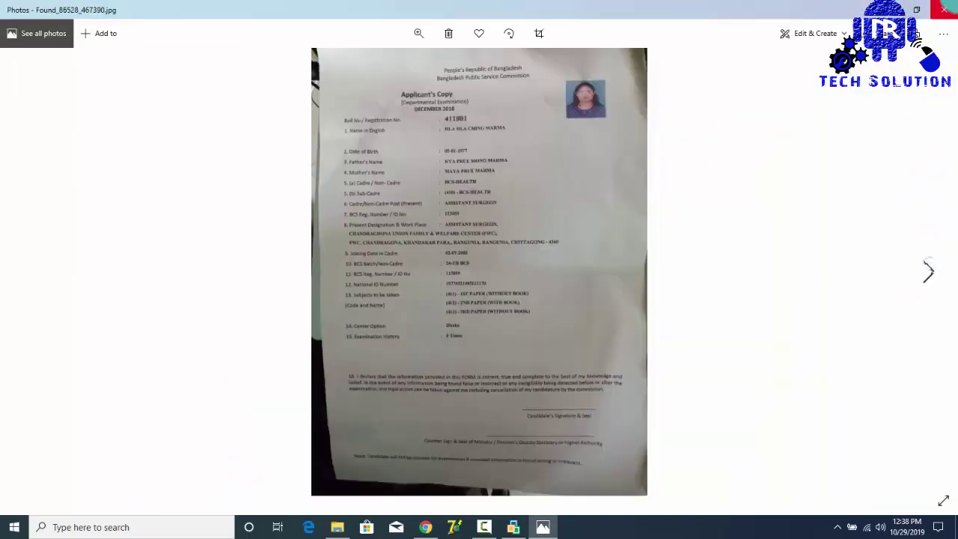
left_click(943, 9)
Check the recovered photos Found_617600_25339.jpg and Found_617280_18966.jpg by viewing each one at full size
scroll(711, 396, "down", 2)
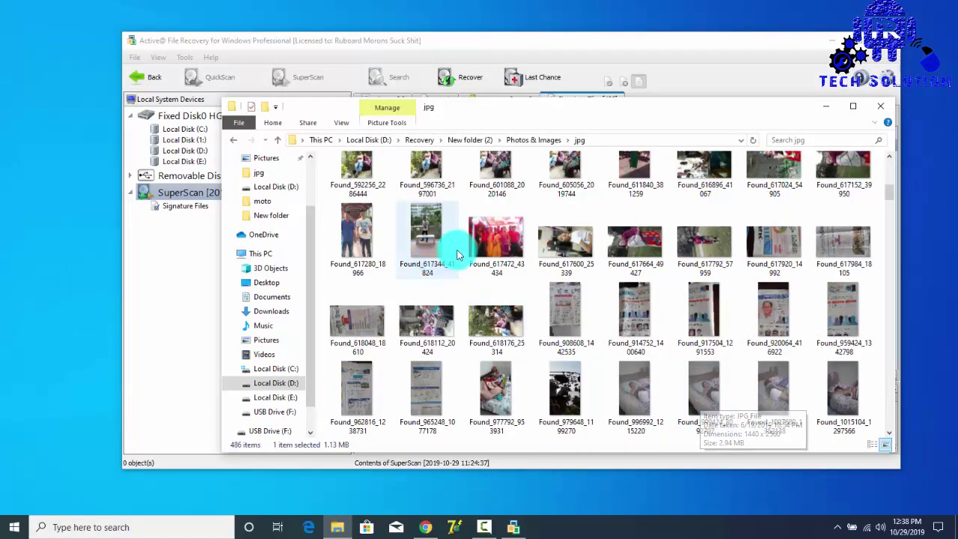
double_click(567, 244)
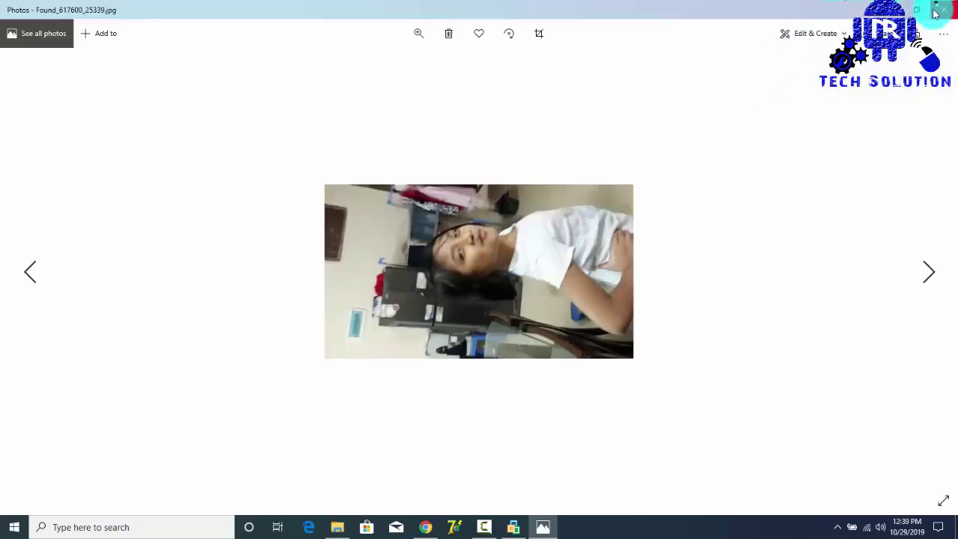
left_click(939, 9)
left_click(377, 236)
double_click(377, 235)
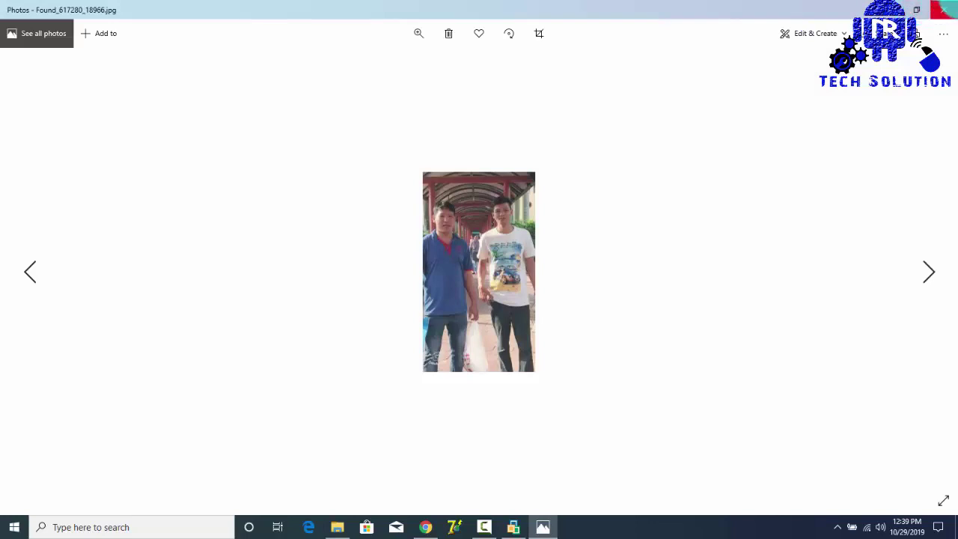
left_click(943, 9)
Find and view the recovered photos Found_4735872_1429087 and Found_5493440_1246614.jpg further down the jpg folder
scroll(531, 310, "down", 5)
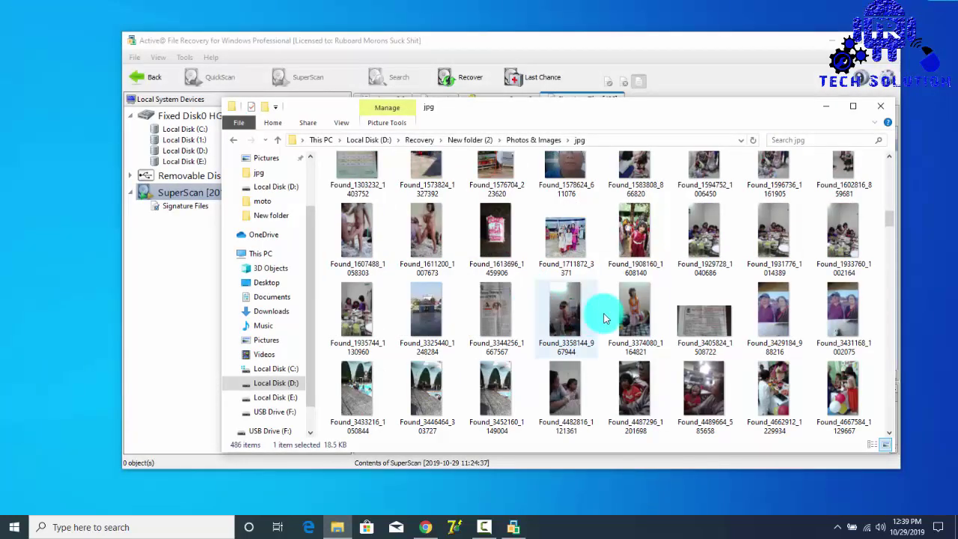
scroll(621, 322, "down", 2)
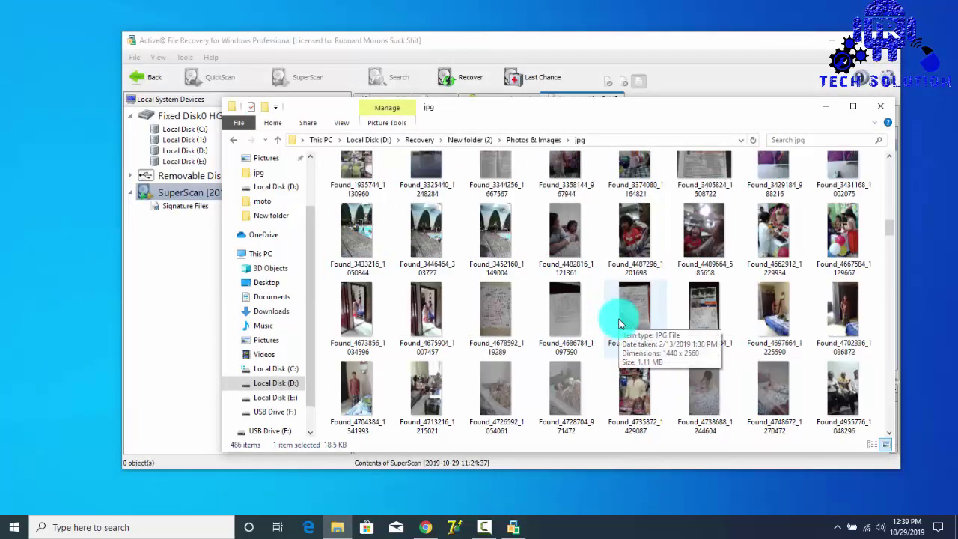
double_click(633, 381)
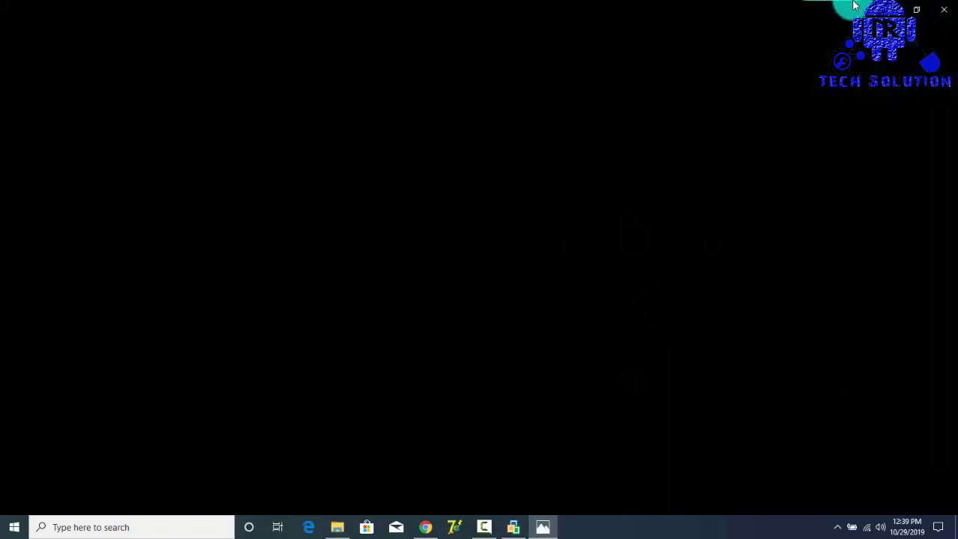
left_click(942, 9)
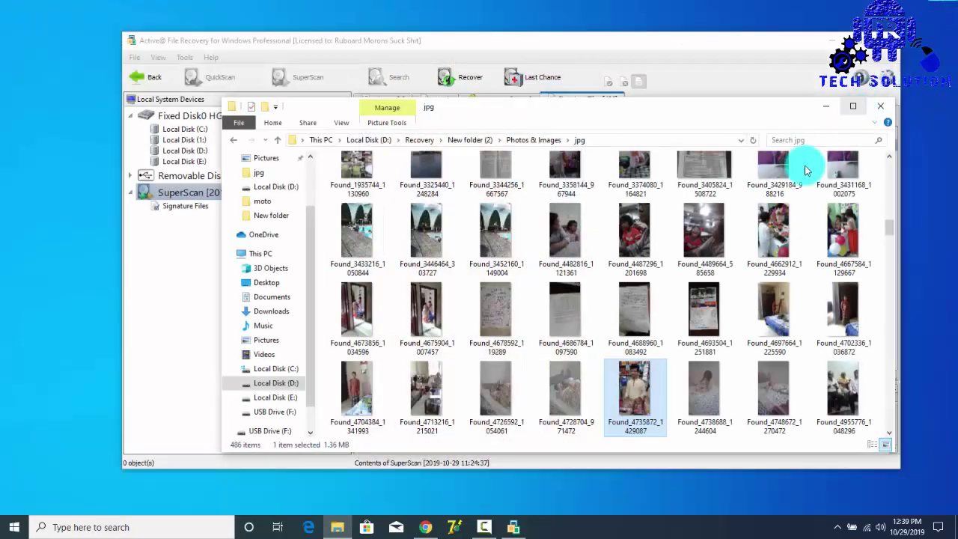
scroll(590, 314, "down", 5)
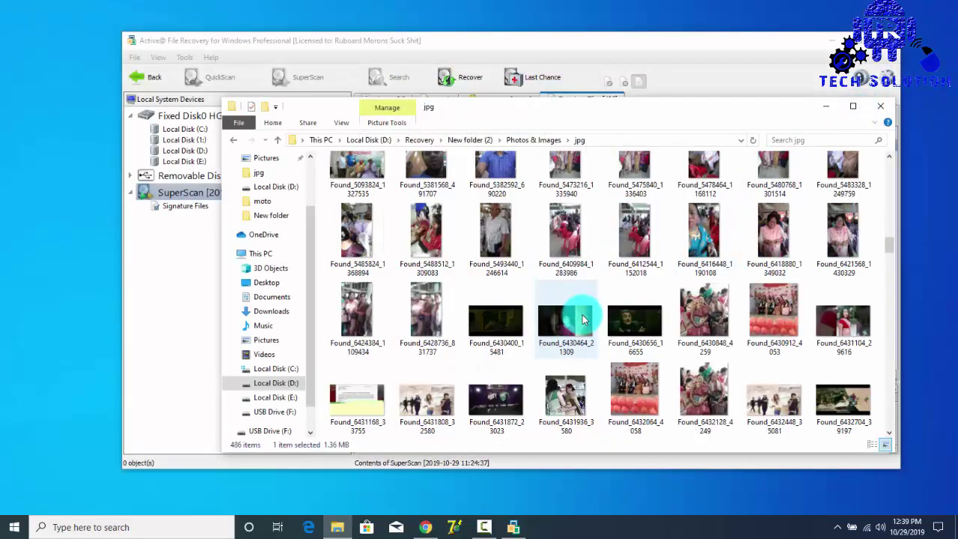
double_click(516, 228)
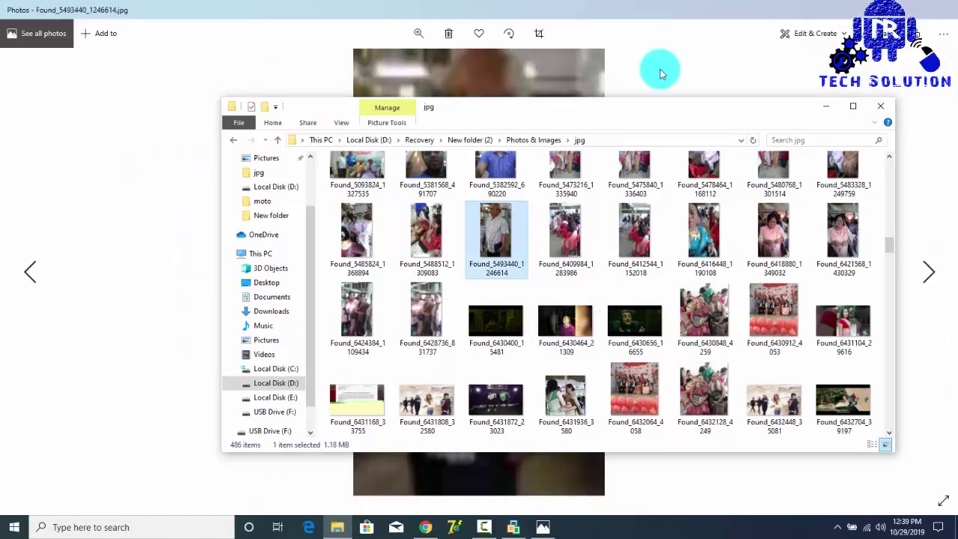
left_click(944, 9)
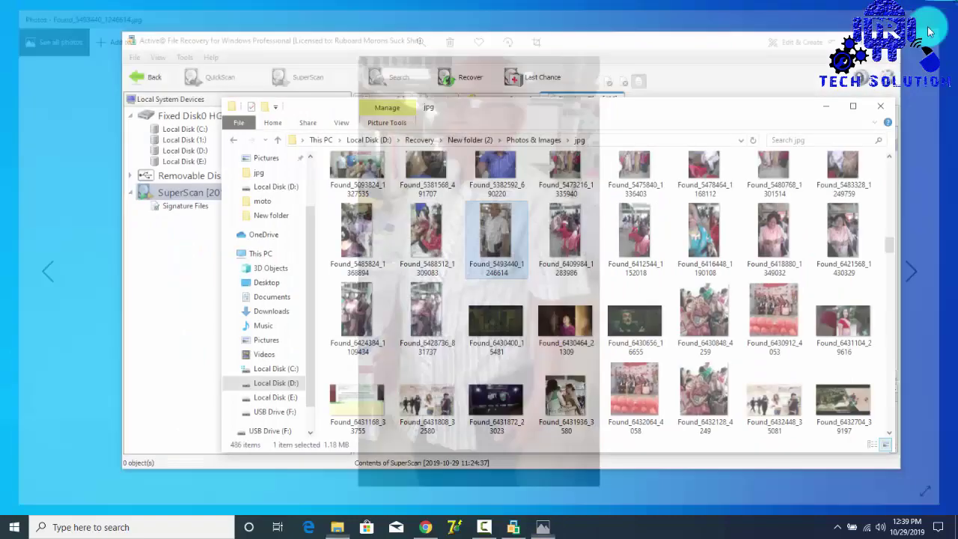
View the recovered photos Found_7604992_1325103.jpg, Found_7465408_1035715.jpg and Found_9736320_1157693.jpg and look through more thumbnails
scroll(737, 299, "down", 3)
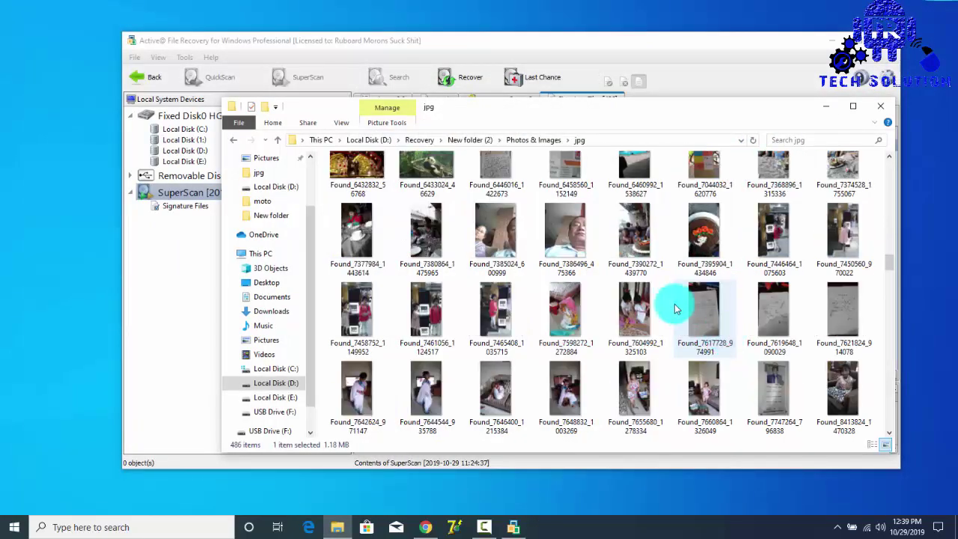
double_click(635, 318)
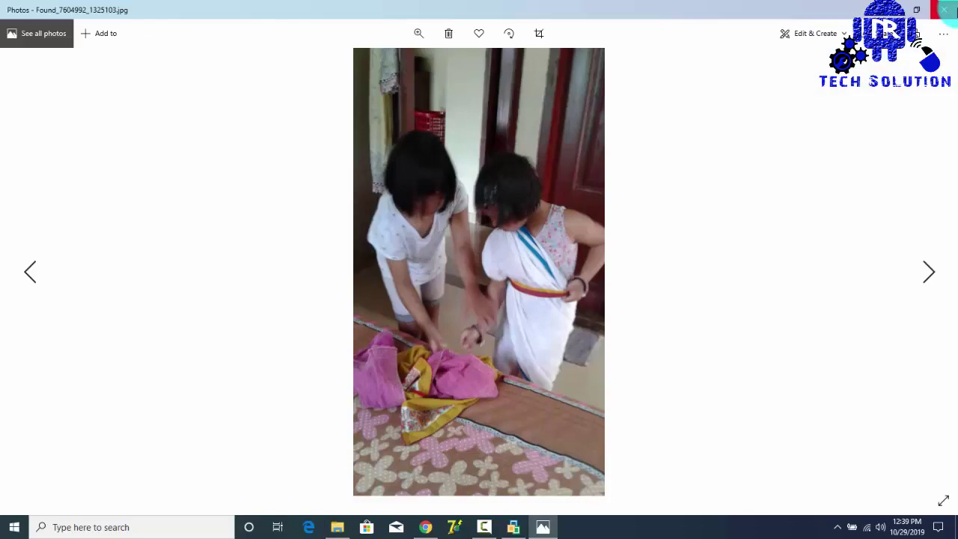
left_click(944, 9)
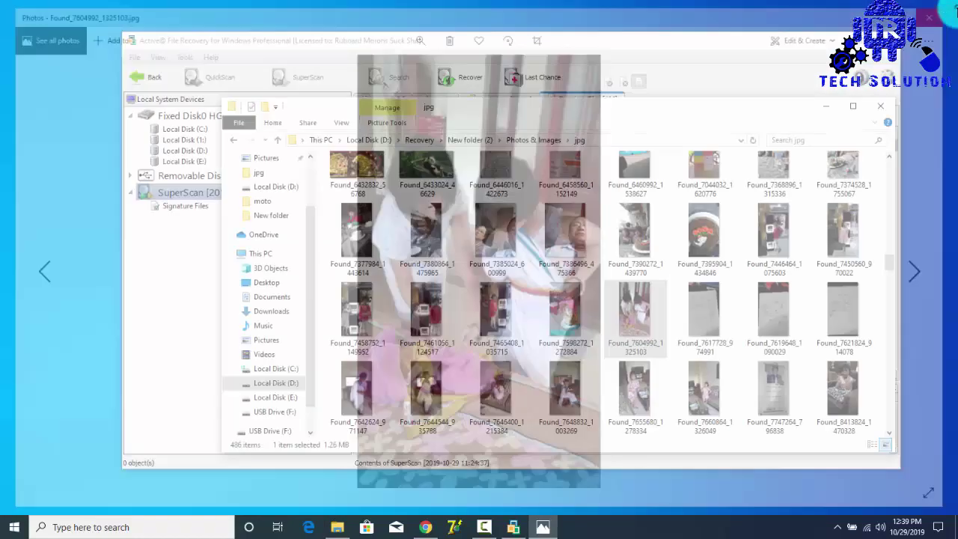
key("Return")
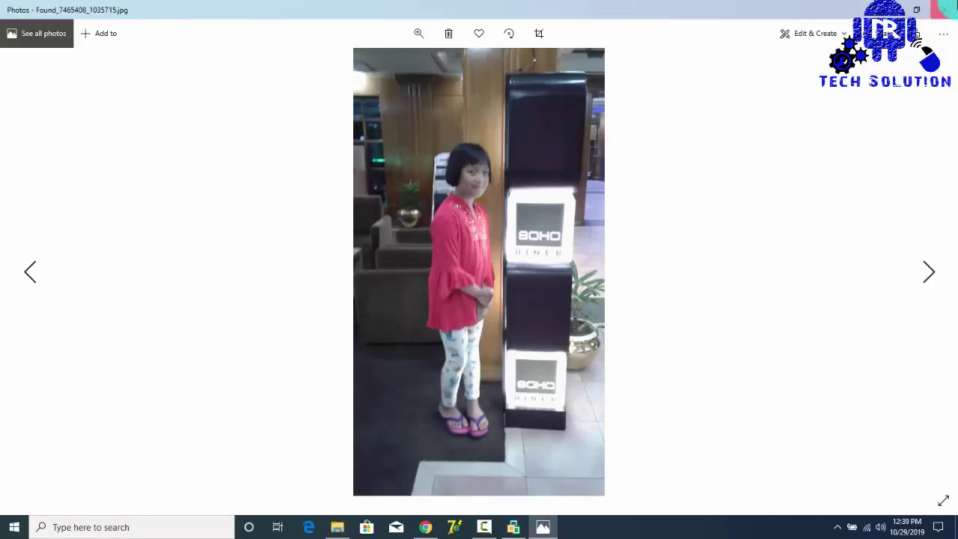
left_click(944, 9)
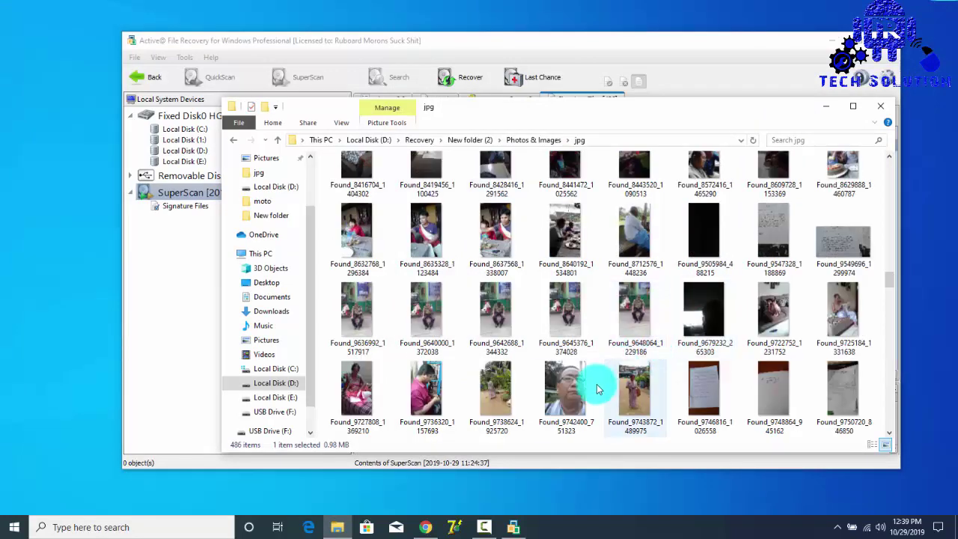
scroll(598, 365, "down", 2)
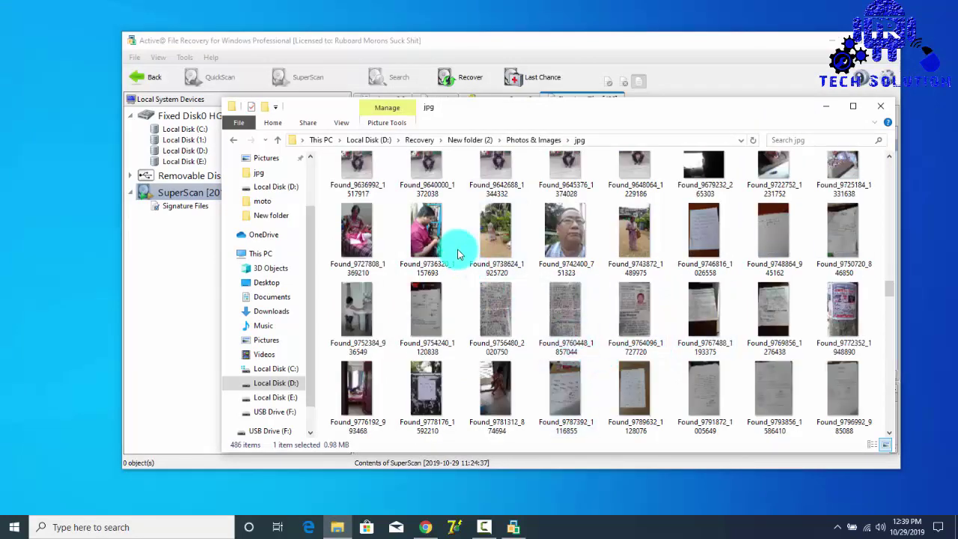
double_click(439, 221)
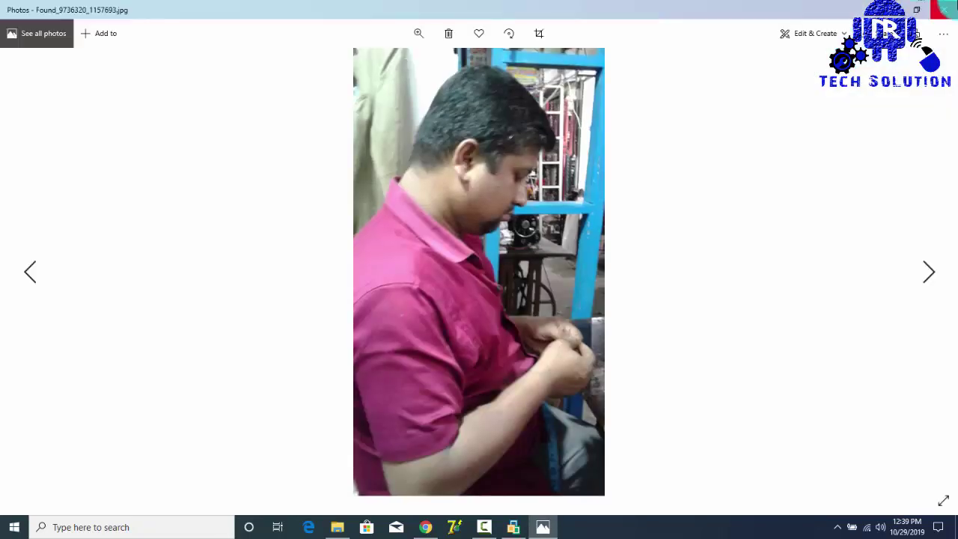
left_click(944, 9)
scroll(557, 423, "down", 5)
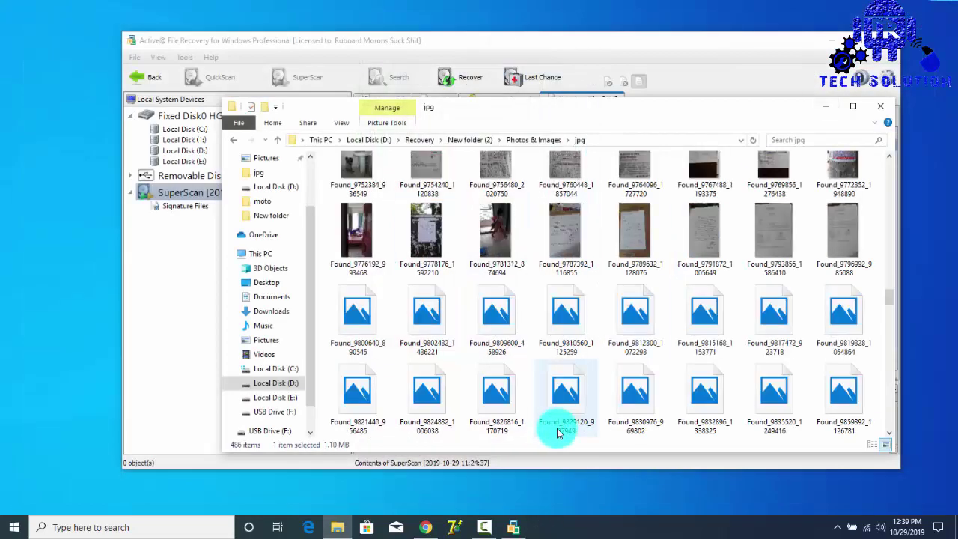
Exit the recovery program without saving the SuperScan results and close the jpg folder window
left_click(879, 105)
left_click(888, 41)
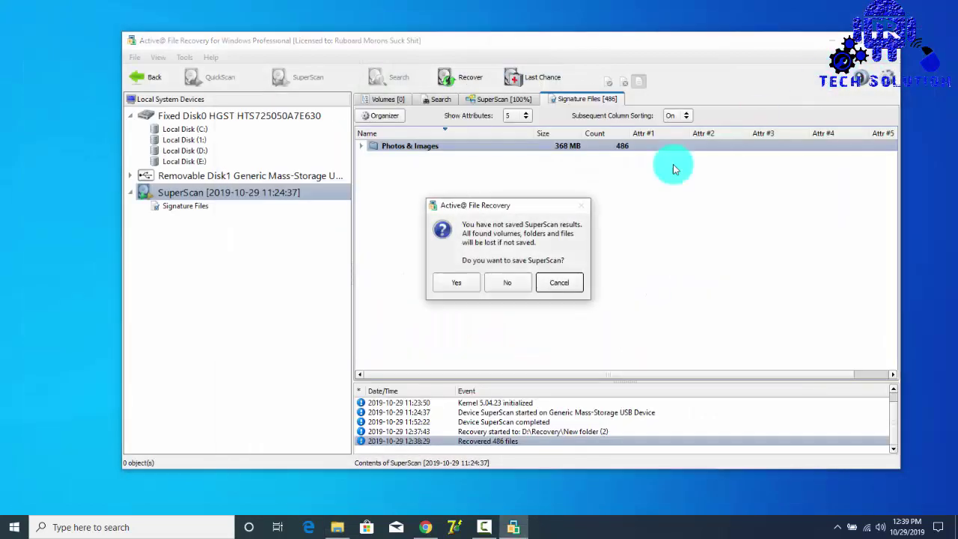
left_click(507, 281)
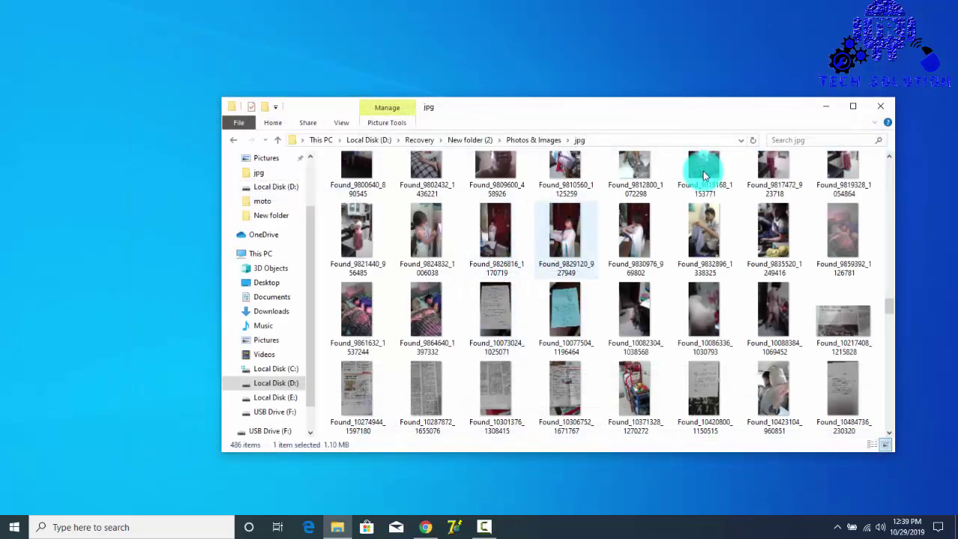
left_click(880, 105)
right_click(576, 162)
left_click(621, 197)
right_click(620, 192)
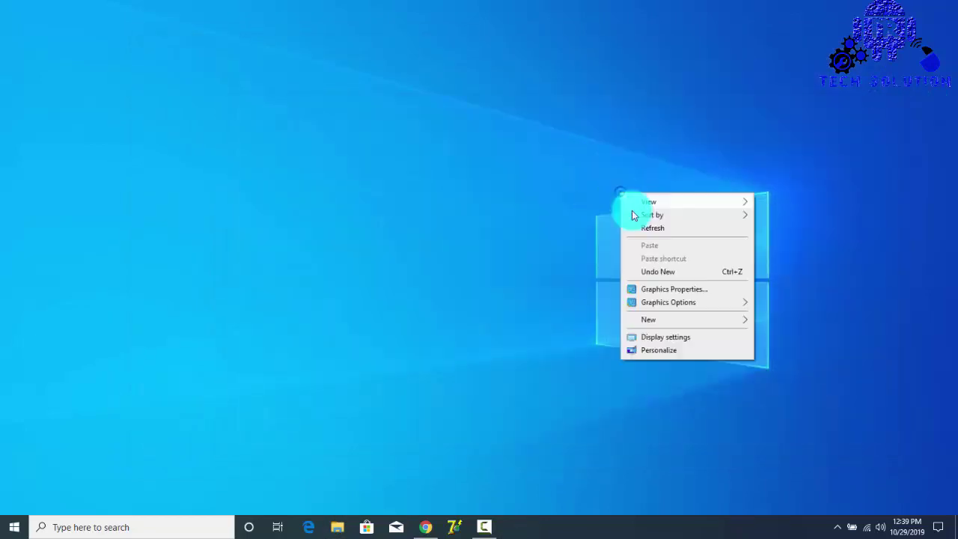